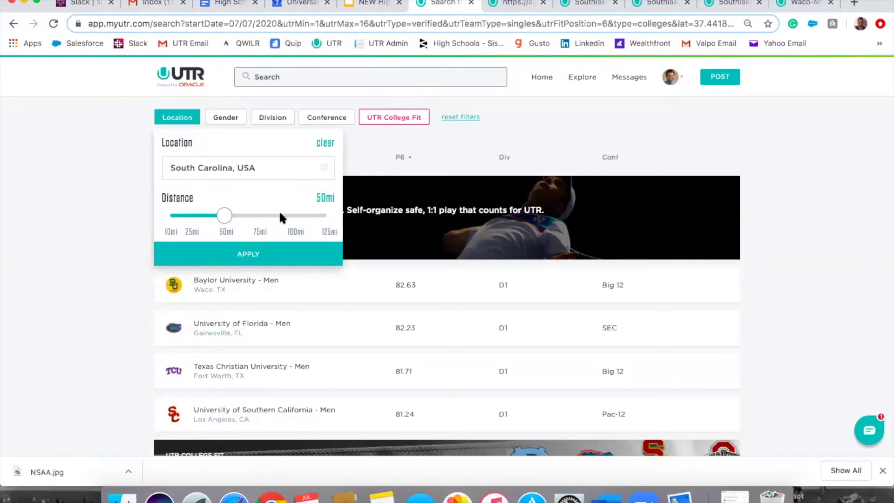
Apply the South Carolina, USA location filter within 50 mi, plus a UTR College Fit filter for UTR 9 in the Top 6 lineup range
{"action": "left_click", "coordinate": [256, 254]}
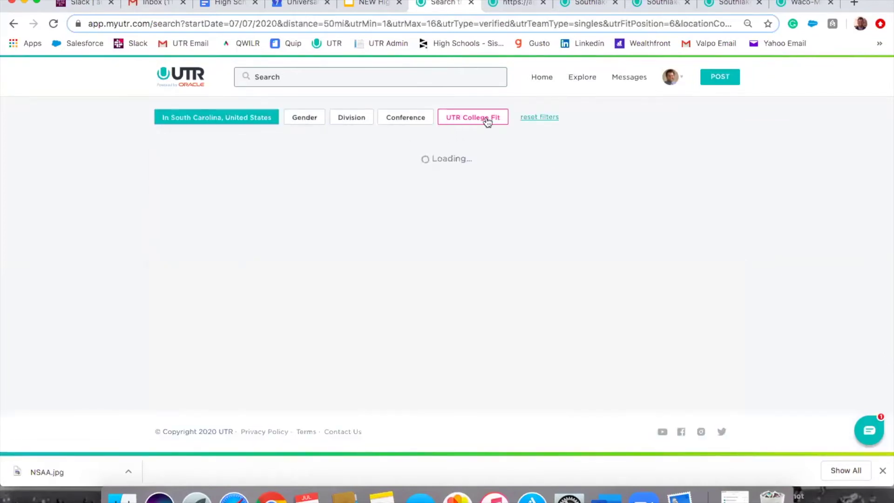
{"action": "left_click", "coordinate": [484, 119]}
{"action": "left_click", "coordinate": [458, 161]}
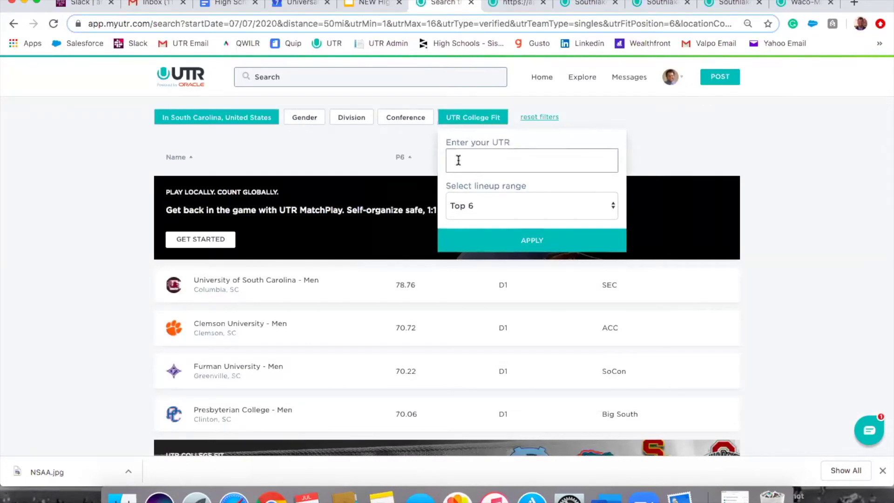
{"action": "left_click", "coordinate": [511, 200]}
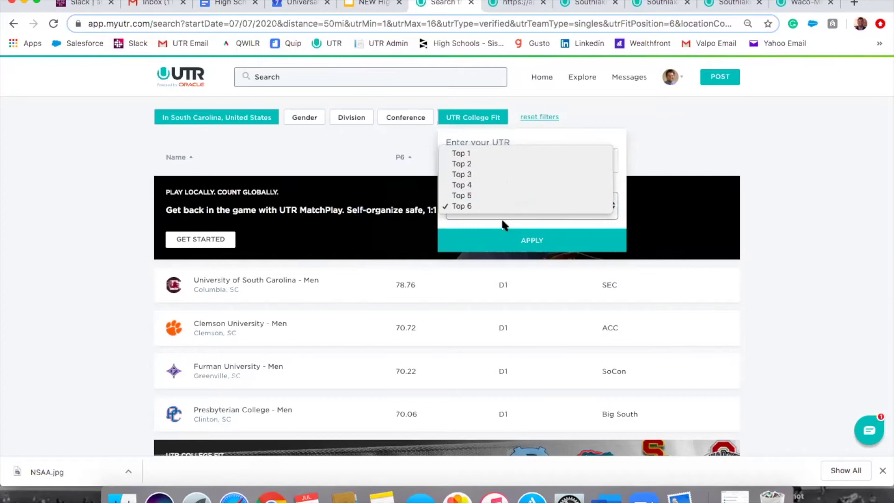
{"action": "left_click", "coordinate": [499, 208]}
{"action": "left_click", "coordinate": [480, 157]}
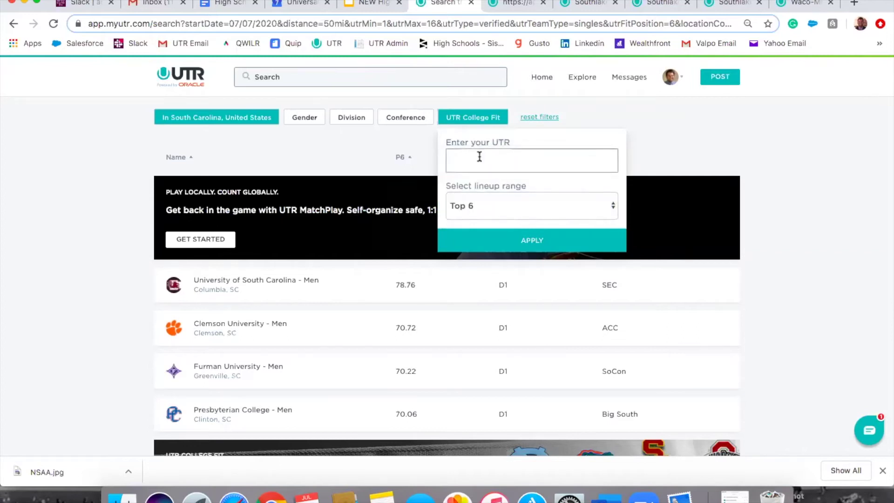
{"action": "type", "text": "9"}
{"action": "left_click", "coordinate": [521, 240]}
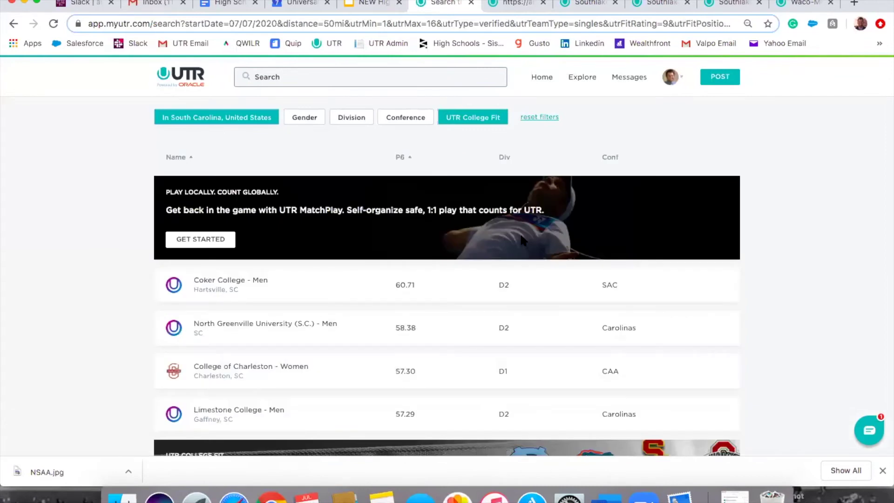
Look through the filtered college results and open the Limestone College men's team page
{"action": "scroll", "coordinate": [522, 240], "scroll_direction": "down", "scroll_amount": 3}
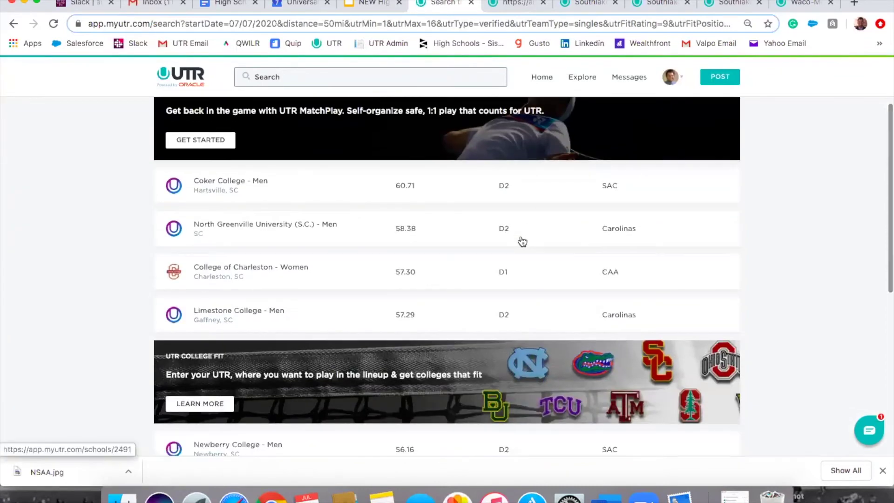
{"action": "scroll", "coordinate": [172, 291], "scroll_direction": "down", "scroll_amount": 3}
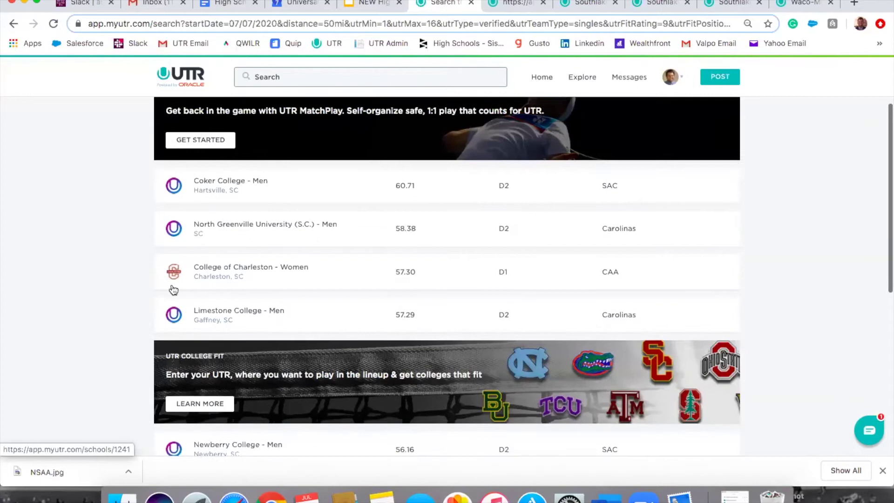
{"action": "scroll", "coordinate": [77, 274], "scroll_direction": "down", "scroll_amount": 3}
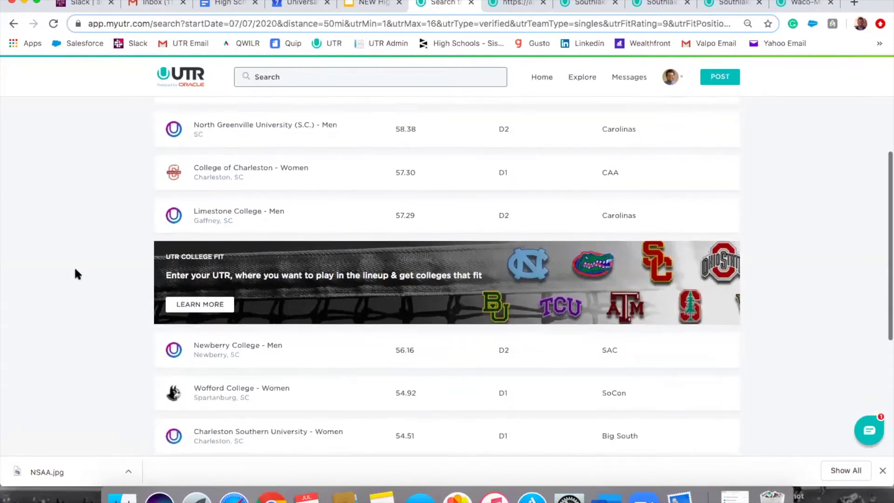
{"action": "scroll", "coordinate": [76, 274], "scroll_direction": "up", "scroll_amount": 6}
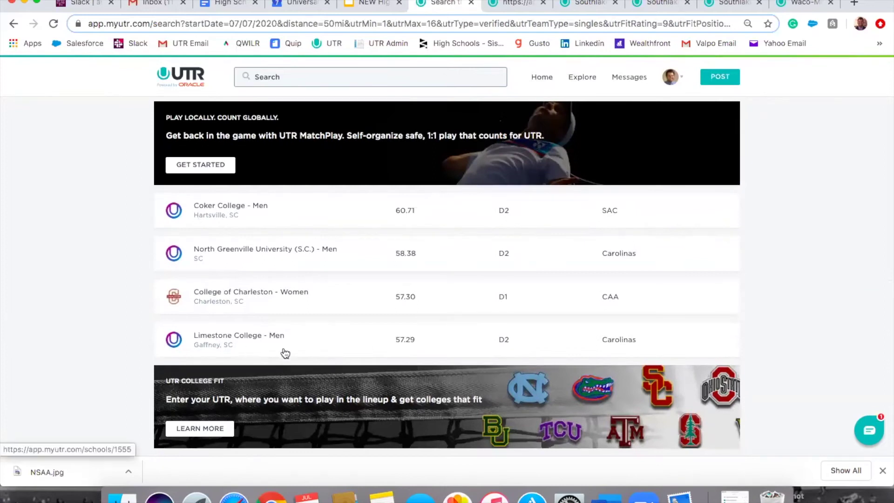
{"action": "left_click", "coordinate": [244, 353]}
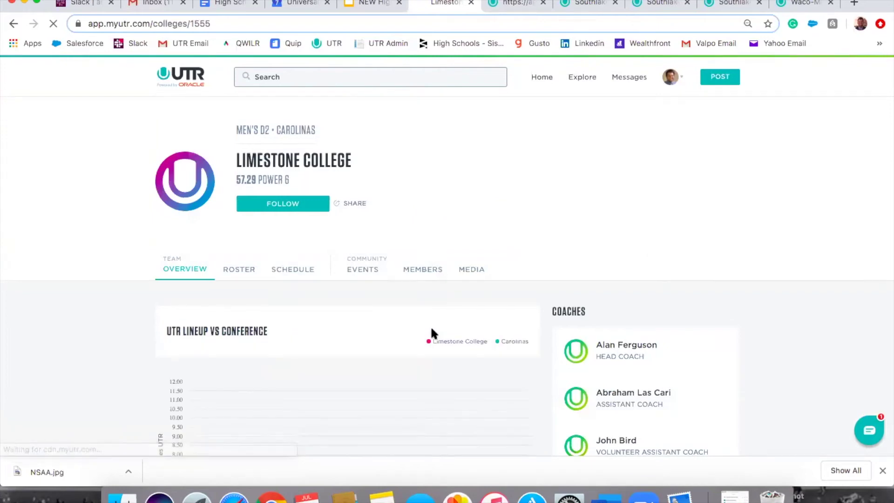
Examine Limestone College's UTR Lineup vs Conference chart, checking its players at lineup positions 1 and 2
{"action": "scroll", "coordinate": [431, 329], "scroll_direction": "down", "scroll_amount": 3}
{"action": "scroll", "coordinate": [431, 329], "scroll_direction": "down", "scroll_amount": 3}
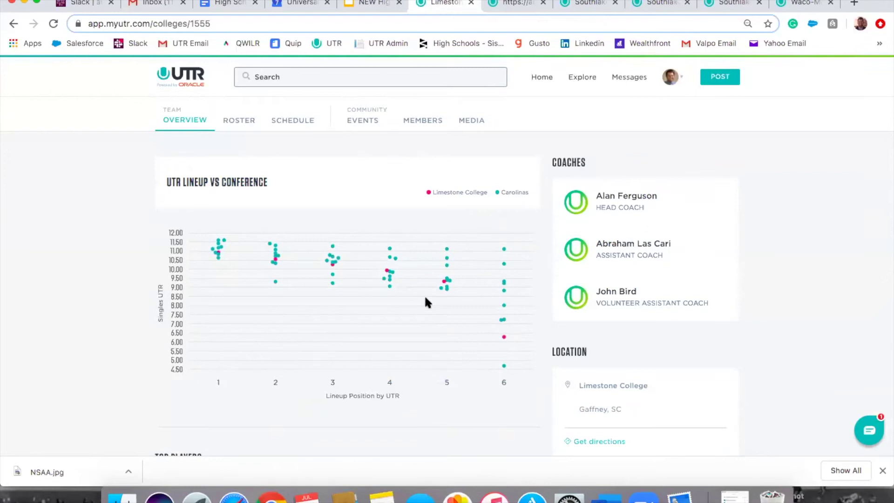
{"action": "scroll", "coordinate": [428, 302], "scroll_direction": "up", "scroll_amount": 1}
{"action": "scroll", "coordinate": [428, 302], "scroll_direction": "up", "scroll_amount": 1}
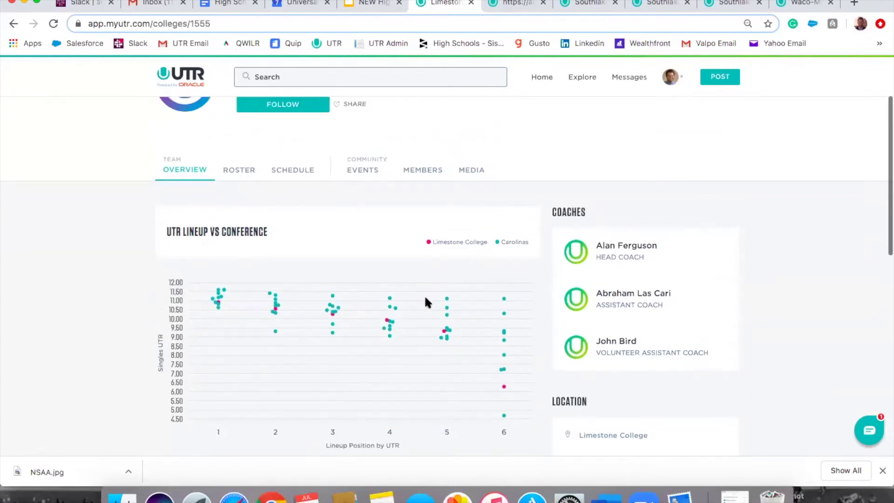
{"action": "scroll", "coordinate": [243, 343], "scroll_direction": "up", "scroll_amount": 1}
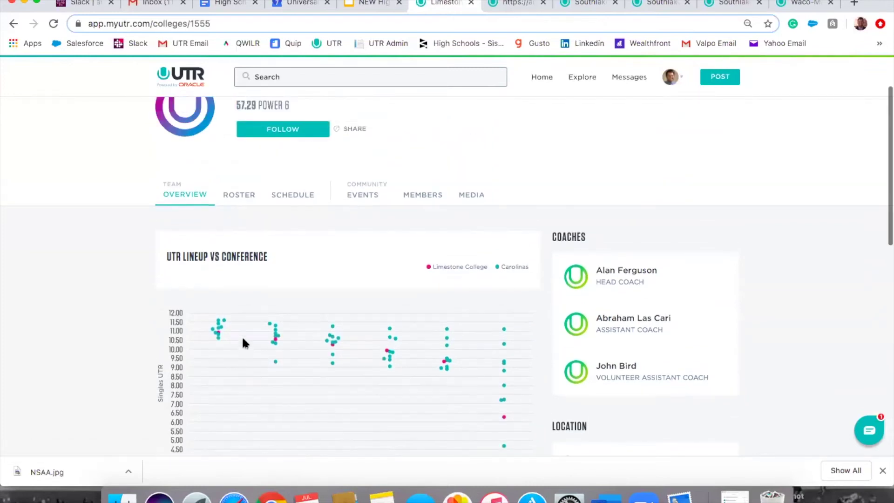
{"action": "scroll", "coordinate": [244, 326], "scroll_direction": "up", "scroll_amount": 2}
{"action": "scroll", "coordinate": [257, 149], "scroll_direction": "down", "scroll_amount": 1}
{"action": "scroll", "coordinate": [256, 151], "scroll_direction": "down", "scroll_amount": 6}
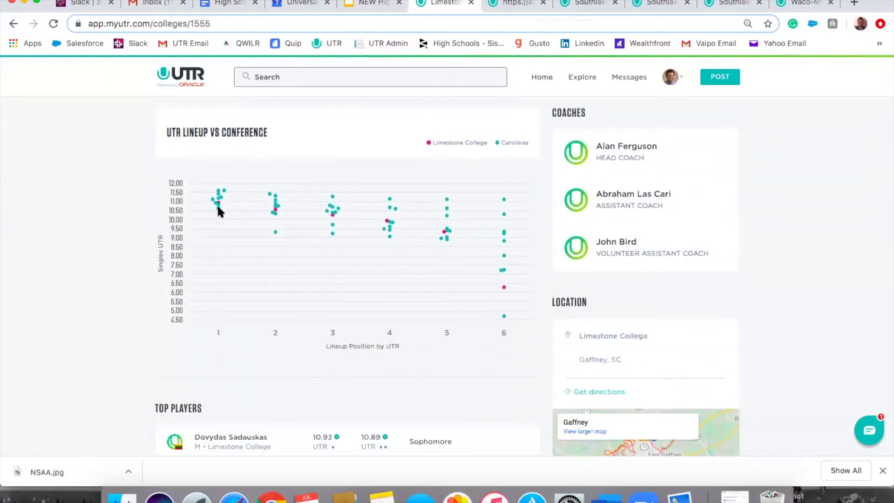
{"action": "mouse_move", "coordinate": [220, 205]}
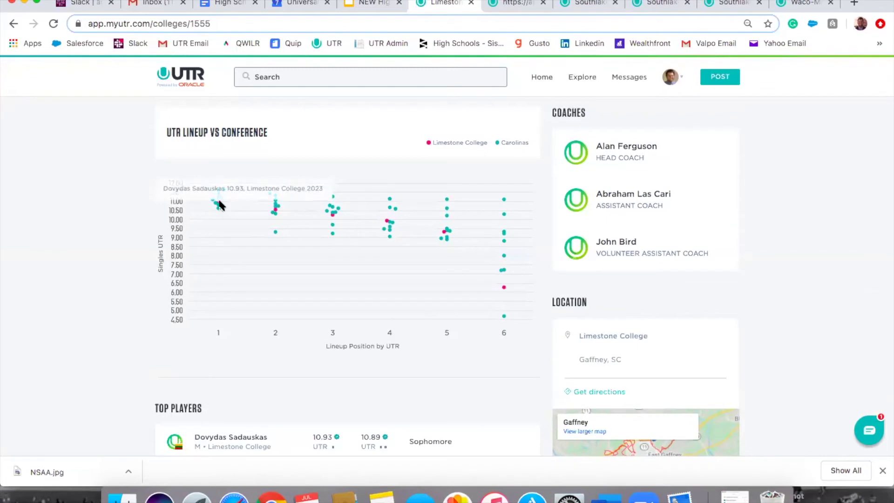
{"action": "mouse_move", "coordinate": [276, 212]}
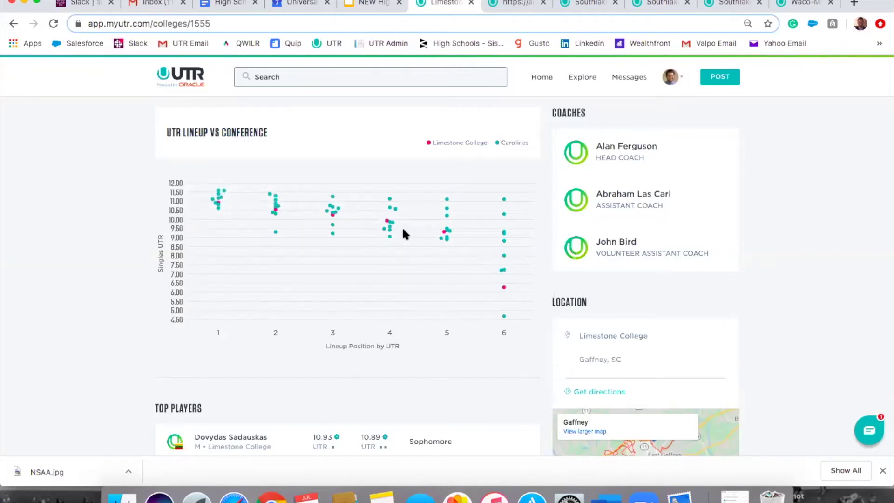
Review Limestone College's top players and compare its lineup position 6 rating with the rest of the conference
{"action": "scroll", "coordinate": [404, 231], "scroll_direction": "down", "scroll_amount": 3}
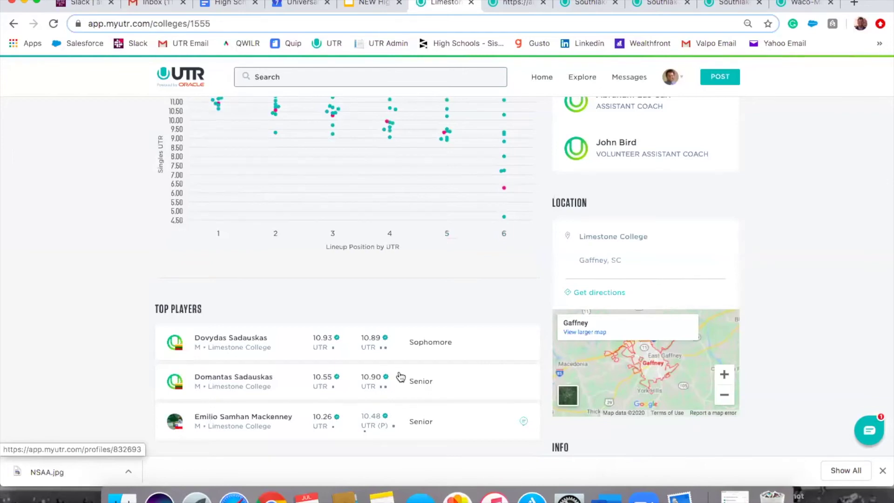
{"action": "scroll", "coordinate": [401, 377], "scroll_direction": "up", "scroll_amount": 5}
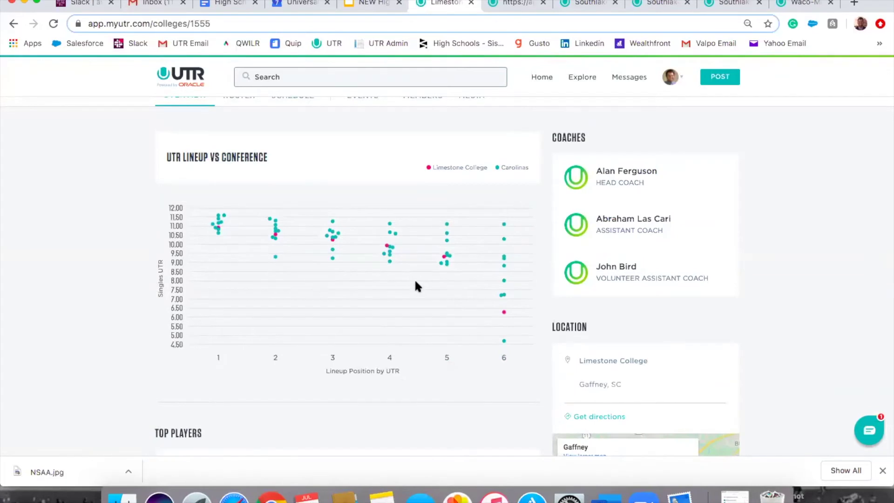
{"action": "mouse_move", "coordinate": [503, 313]}
{"action": "scroll", "coordinate": [368, 290], "scroll_direction": "down", "scroll_amount": 3}
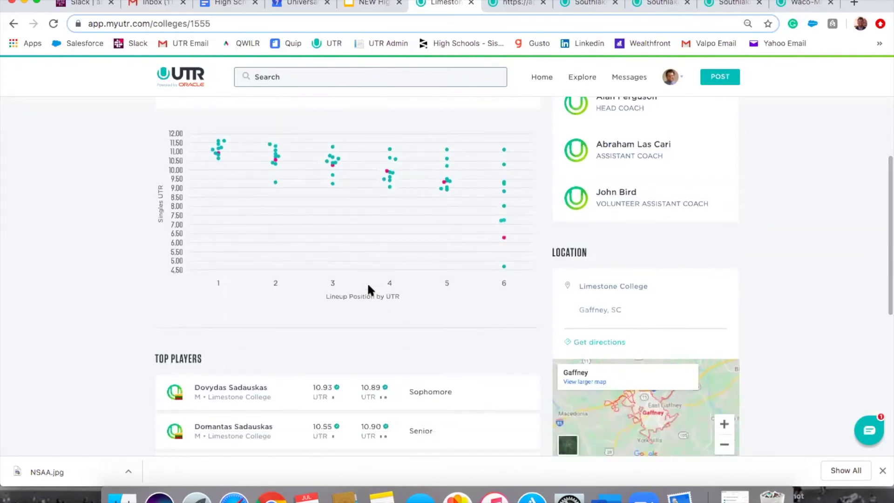
{"action": "scroll", "coordinate": [368, 286], "scroll_direction": "up", "scroll_amount": 1}
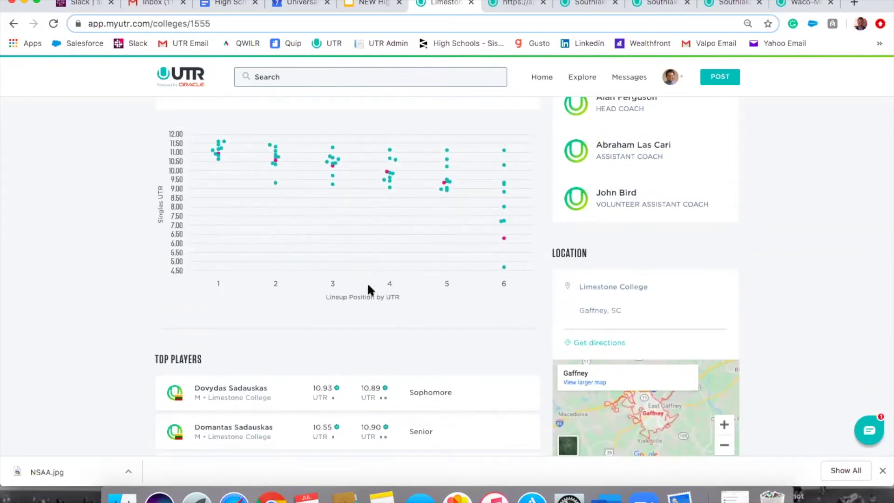
{"action": "scroll", "coordinate": [368, 290], "scroll_direction": "up", "scroll_amount": 1}
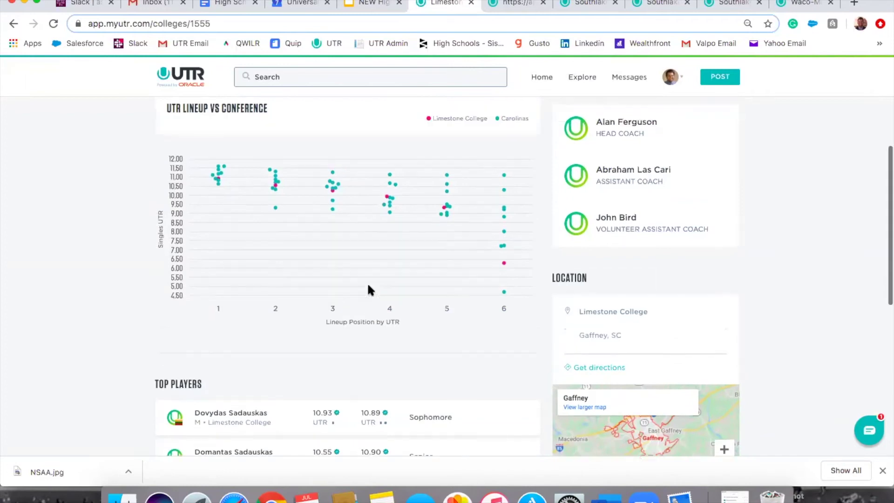
{"action": "scroll", "coordinate": [368, 289], "scroll_direction": "up", "scroll_amount": 6}
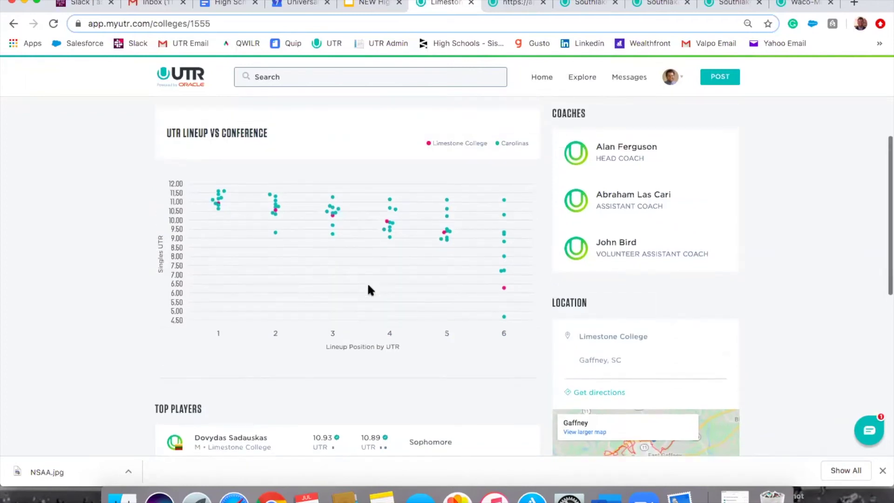
{"action": "scroll", "coordinate": [278, 196], "scroll_direction": "up", "scroll_amount": 3}
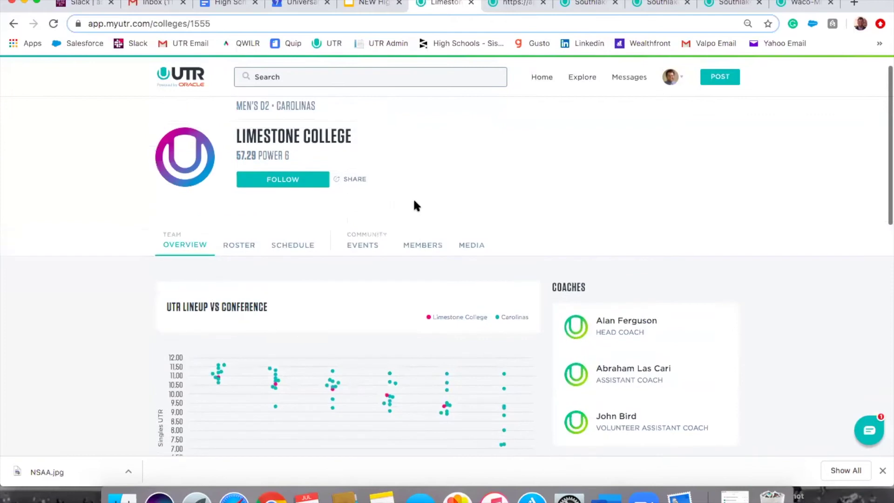
In the Southlake Carroll versus Waco-Midway team comparison, move Southlake Carroll's number 1 player out of the top six lineup
{"action": "left_click", "coordinate": [517, 6]}
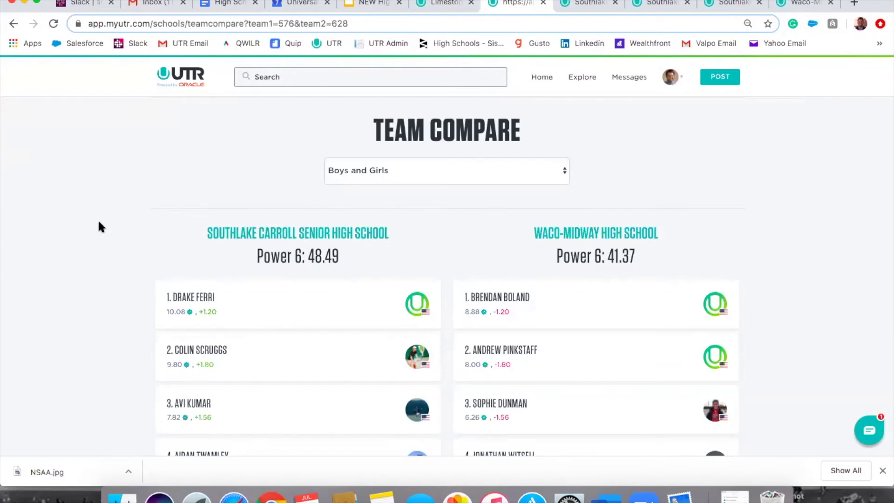
{"action": "scroll", "coordinate": [99, 224], "scroll_direction": "down", "scroll_amount": 1}
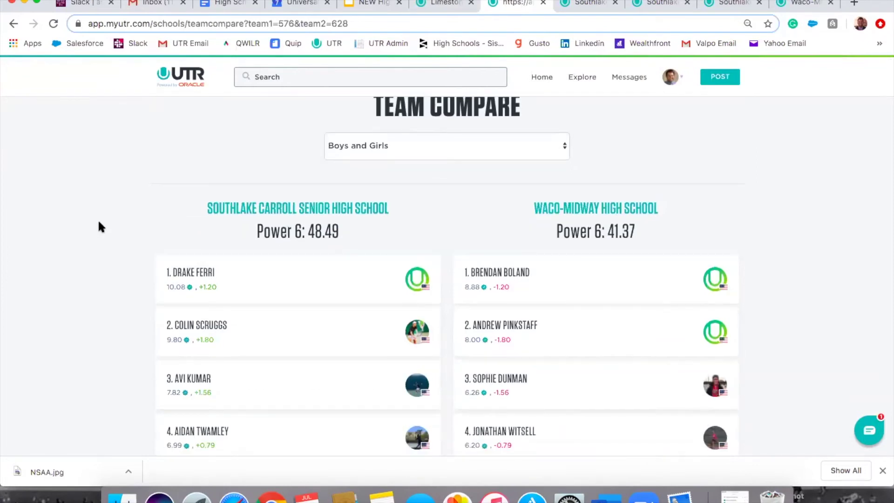
{"action": "scroll", "coordinate": [99, 223], "scroll_direction": "up", "scroll_amount": 1}
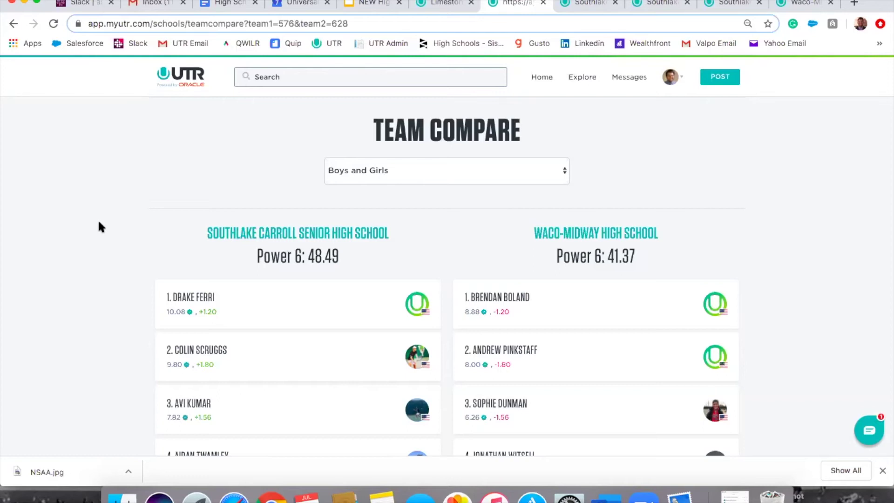
{"action": "scroll", "coordinate": [99, 227], "scroll_direction": "down", "scroll_amount": 3}
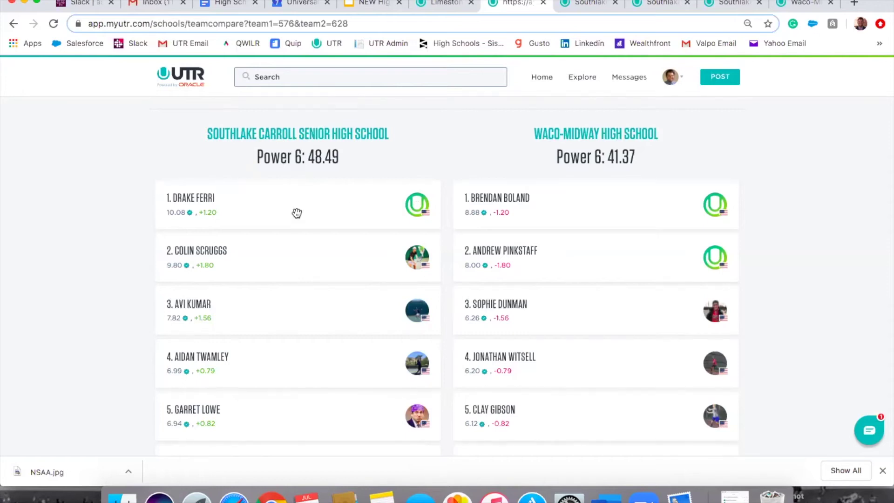
{"action": "left_click_drag", "start_coordinate": [273, 218], "coordinate": [277, 441]}
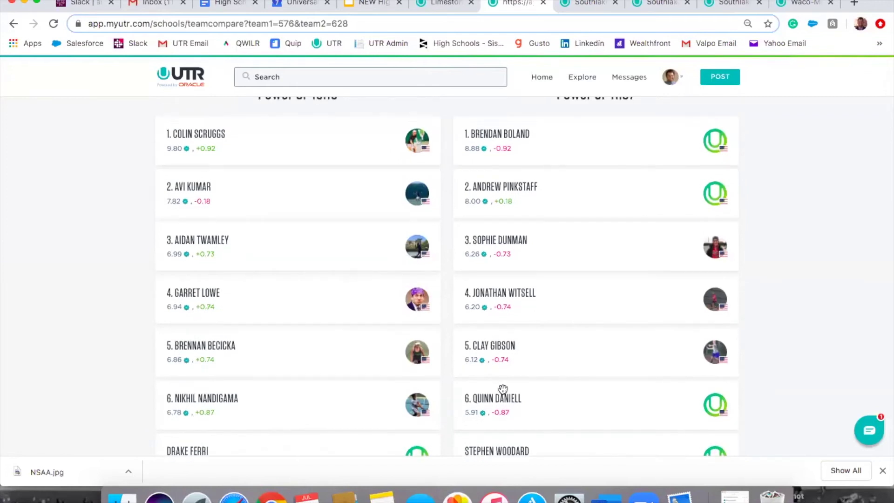
Compare the Power 6 ratings and position-by-position UTR differences of Southlake Carroll and Waco-Midway
{"action": "scroll", "coordinate": [502, 388], "scroll_direction": "up", "scroll_amount": 2}
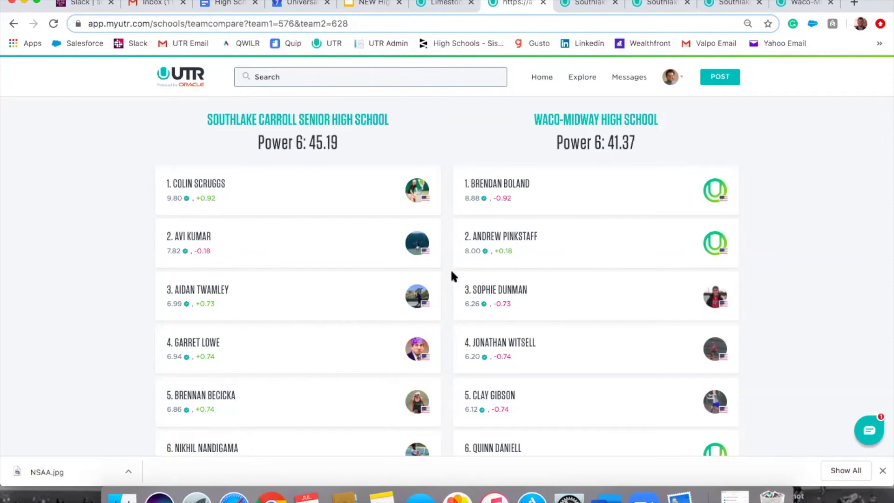
{"action": "scroll", "coordinate": [528, 400], "scroll_direction": "down", "scroll_amount": 4}
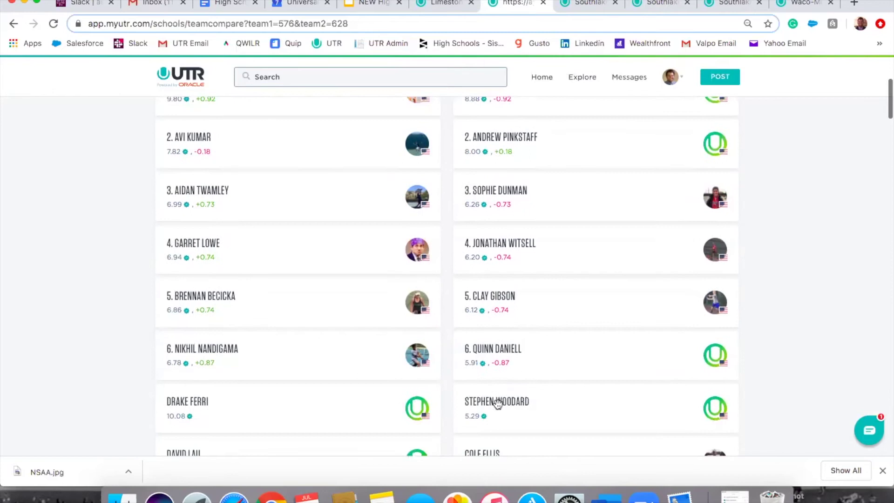
{"action": "scroll", "coordinate": [526, 263], "scroll_direction": "up", "scroll_amount": 1}
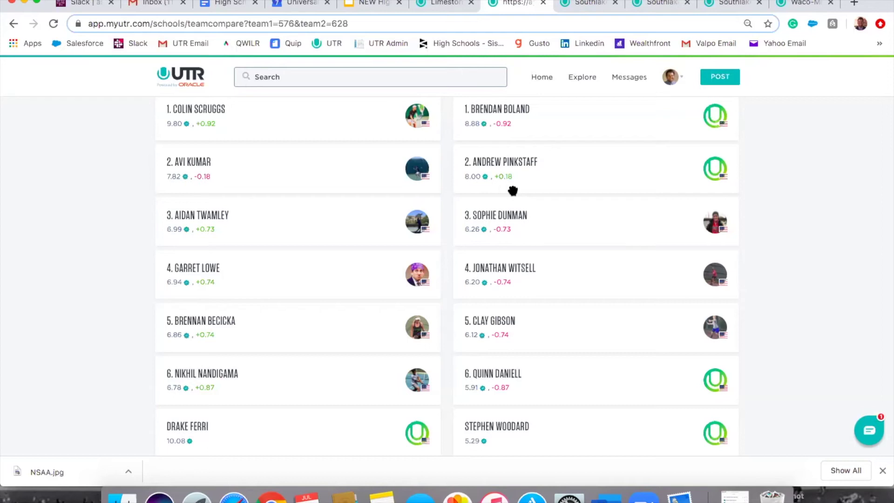
{"action": "scroll", "coordinate": [102, 222], "scroll_direction": "up", "scroll_amount": 2}
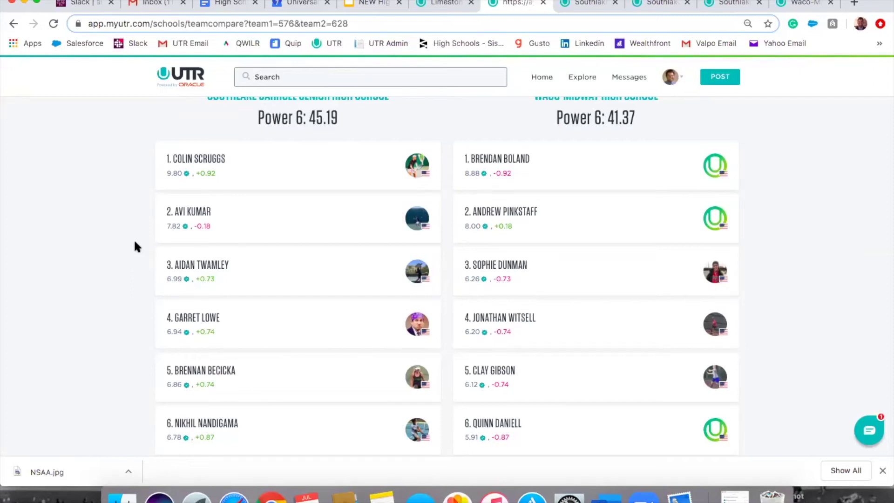
{"action": "scroll", "coordinate": [135, 243], "scroll_direction": "up", "scroll_amount": 3}
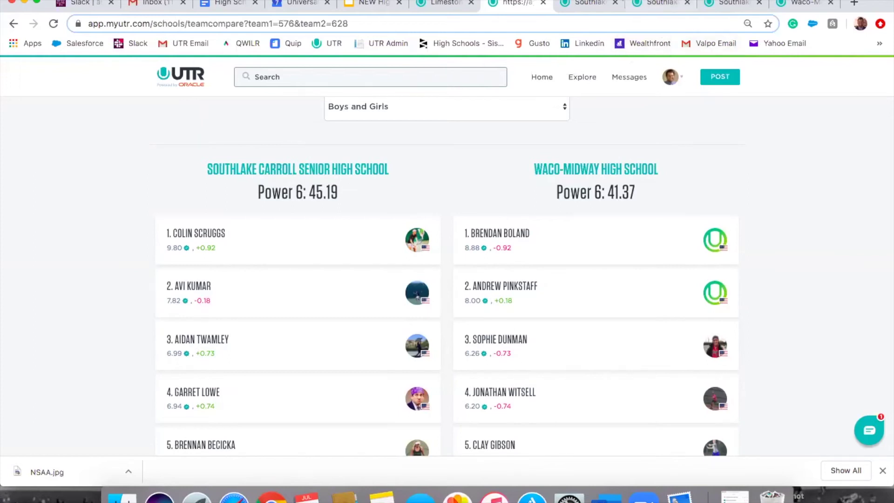
Switch to the Southlake Carroll Senior High School team page and view its header and team banner
{"action": "left_click", "coordinate": [580, 4]}
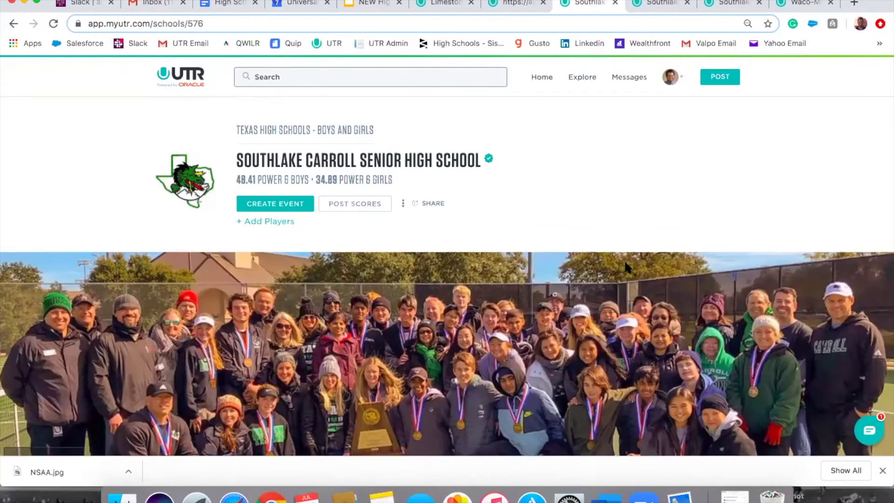
{"action": "mouse_move", "coordinate": [188, 176]}
{"action": "scroll", "coordinate": [246, 286], "scroll_direction": "down", "scroll_amount": 2}
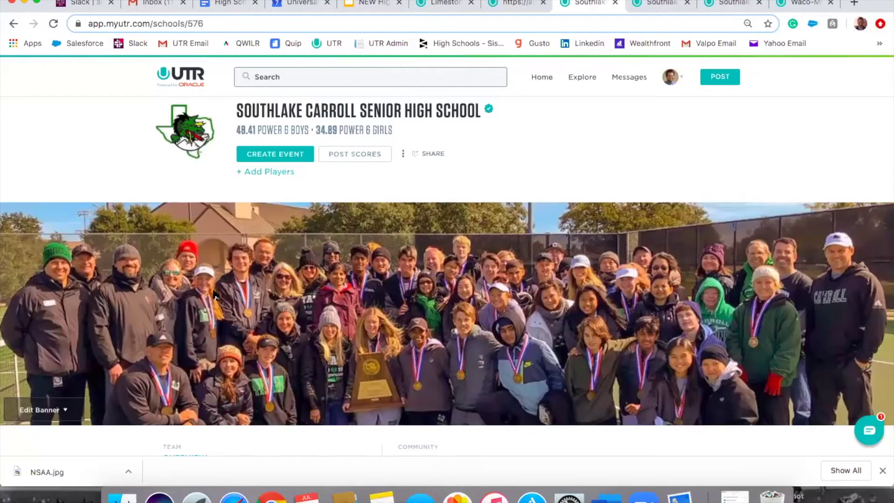
Start adding a player to the Southlake Carroll team, searching by full name and choosing the Palo Alto, CA profile
{"action": "scroll", "coordinate": [447, 225], "scroll_direction": "up", "scroll_amount": 2}
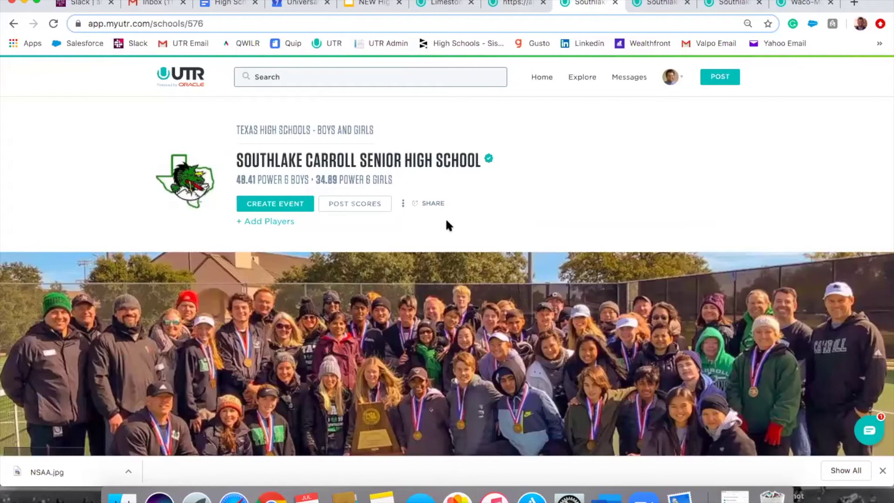
{"action": "left_click", "coordinate": [266, 225]}
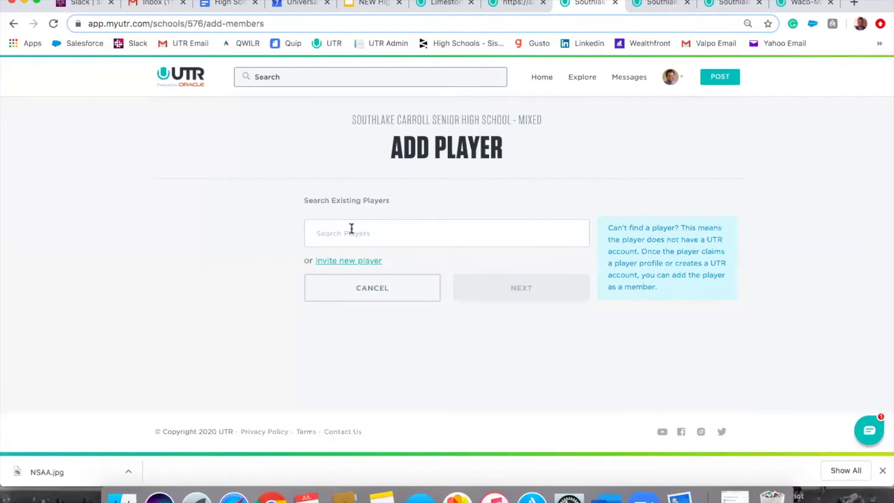
{"action": "left_click", "coordinate": [338, 236]}
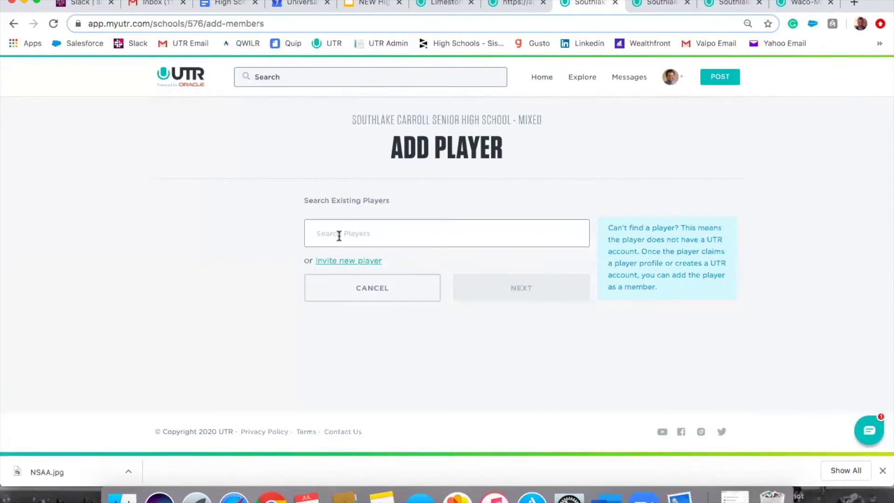
{"action": "type", "text": "jonathan hicks"}
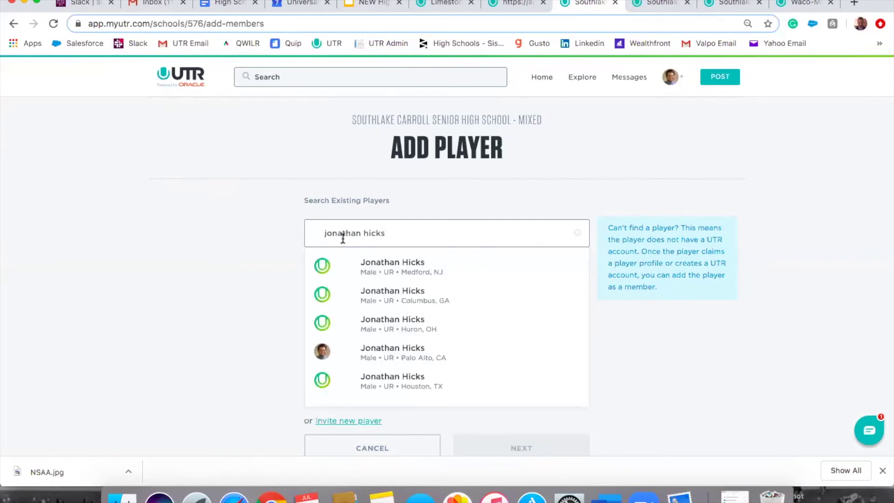
{"action": "left_click", "coordinate": [423, 354]}
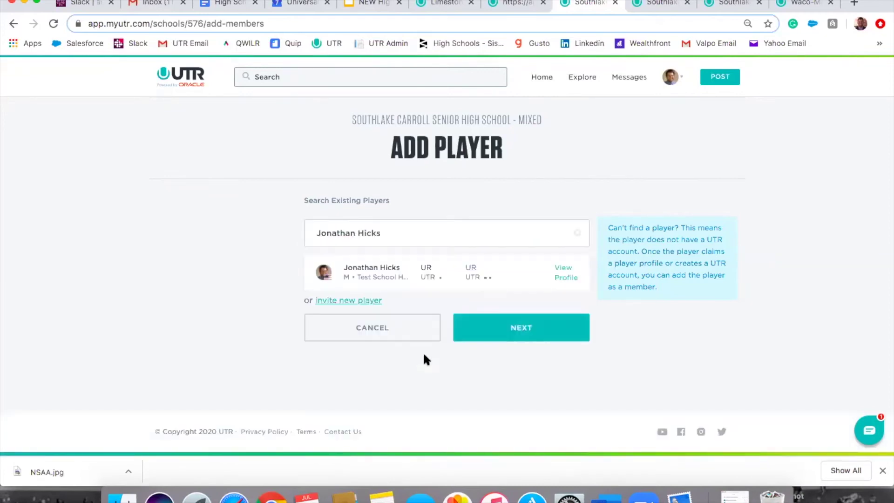
{"action": "left_click", "coordinate": [506, 329]}
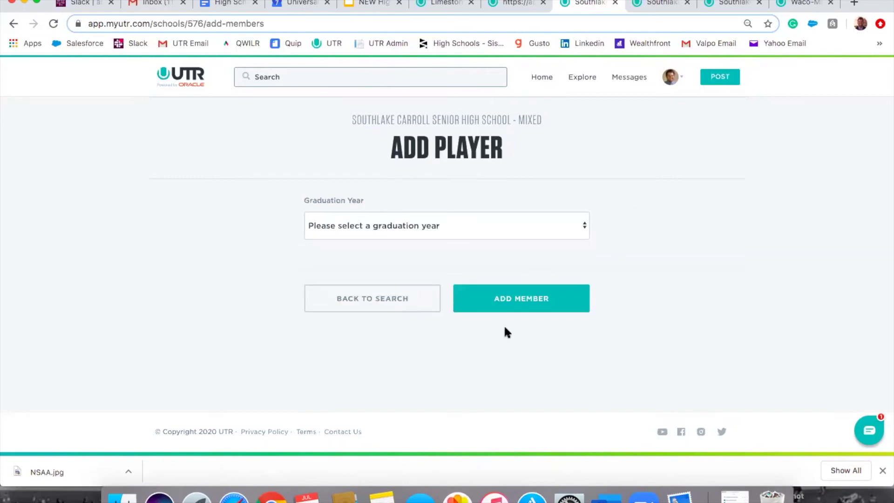
Set the player's graduation year to 2022 - Sophomore and return to the player search without adding the member
{"action": "left_click", "coordinate": [460, 230]}
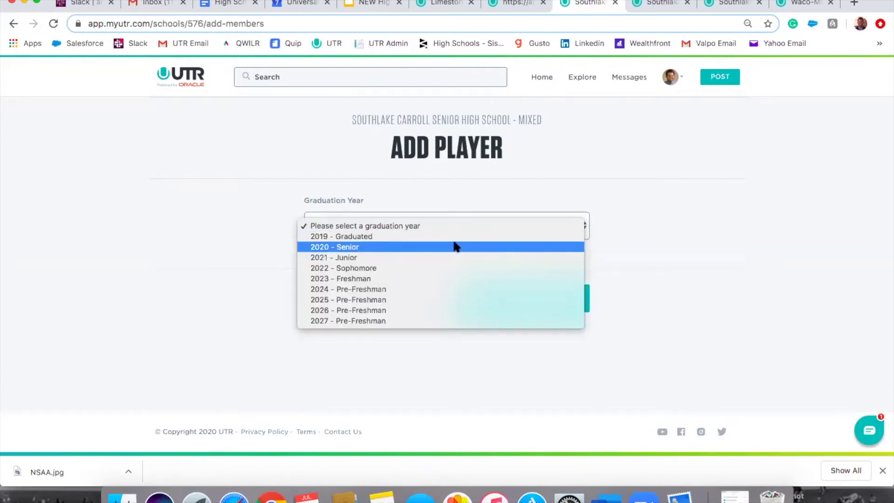
{"action": "left_click", "coordinate": [328, 269]}
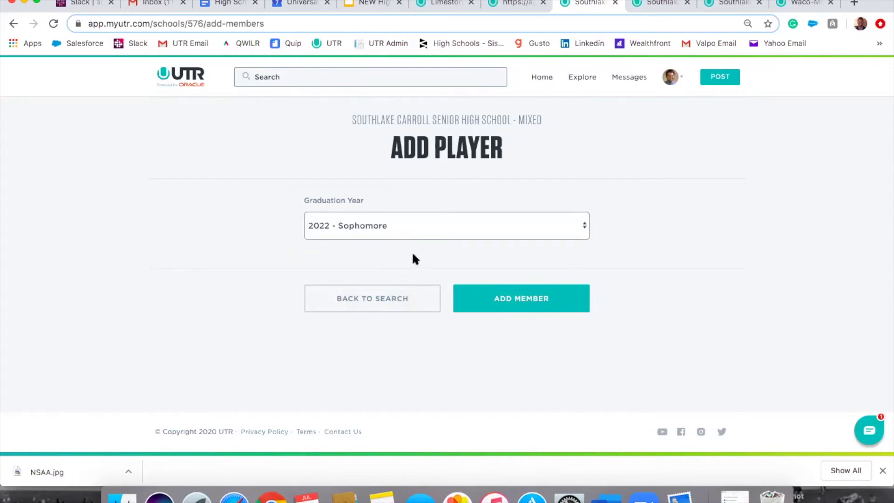
{"action": "left_click", "coordinate": [366, 305]}
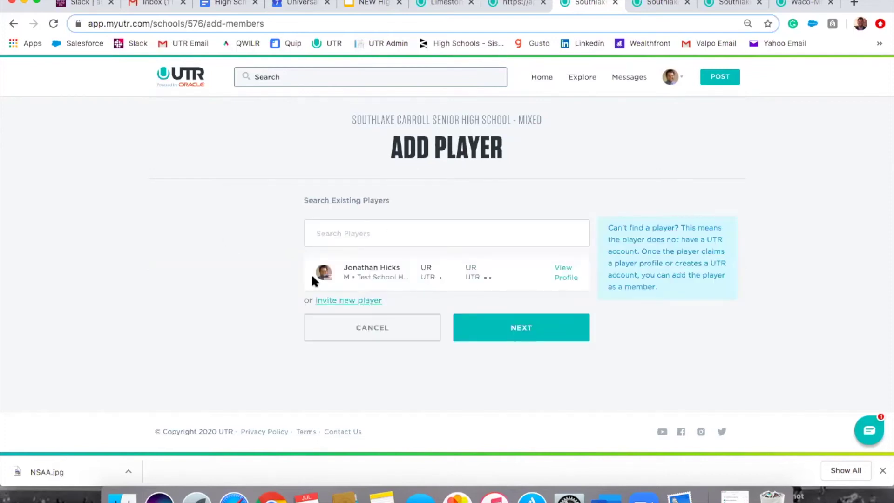
Fill in a new player's invitation with their e-mail address, and cancel adding players without sending it
{"action": "left_click", "coordinate": [342, 303]}
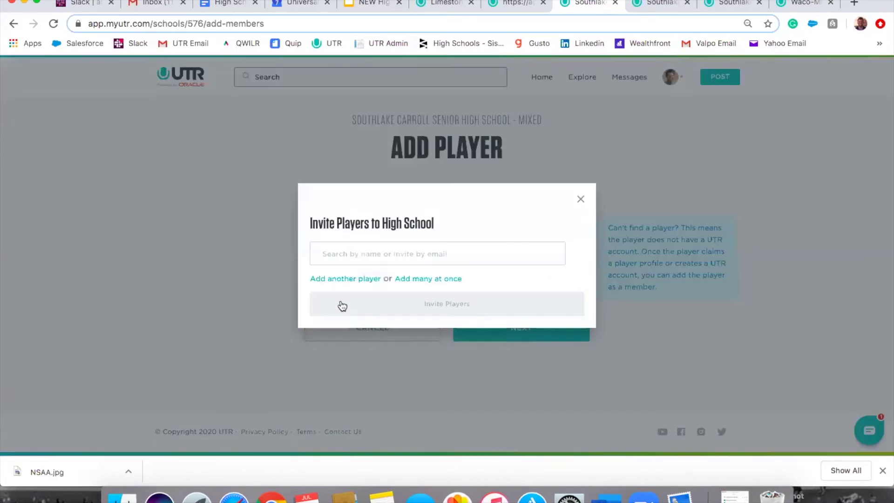
{"action": "left_click", "coordinate": [370, 254]}
{"action": "left_click", "coordinate": [389, 281]}
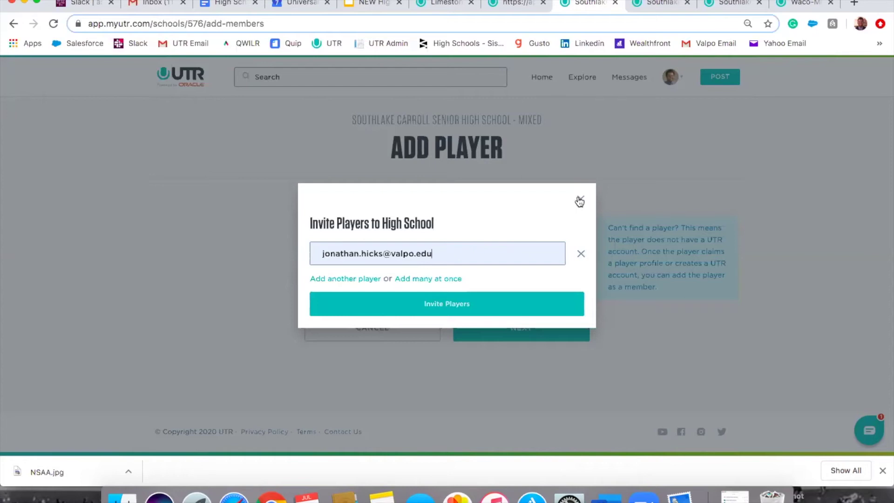
{"action": "left_click", "coordinate": [579, 201]}
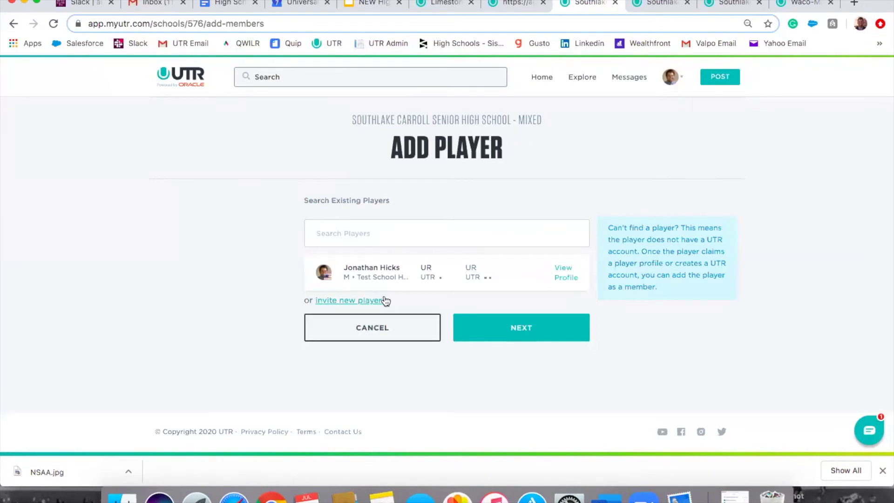
{"action": "left_click", "coordinate": [366, 334]}
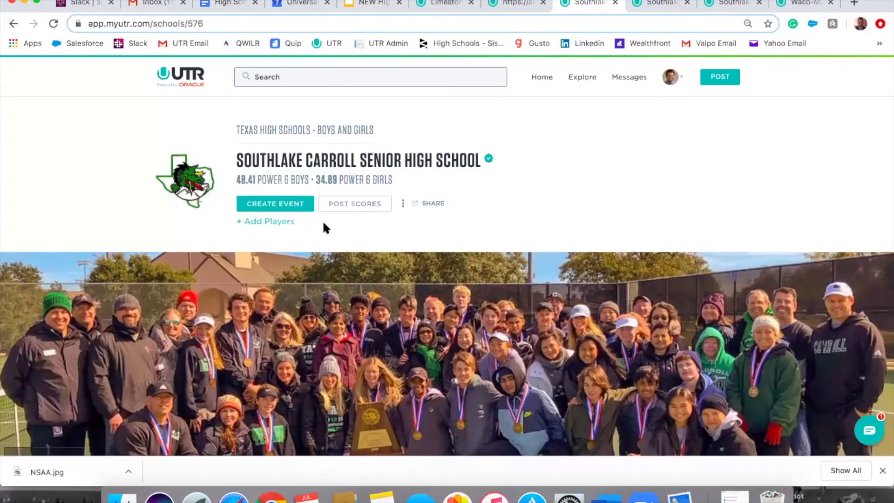
{"action": "key", "text": "XF86AudioLowerVolume"}
{"action": "key", "text": "XF86AudioLowerVolume"}
Open the team's score posting form, try a name search for Player 1 and clear it
{"action": "left_click", "coordinate": [360, 206]}
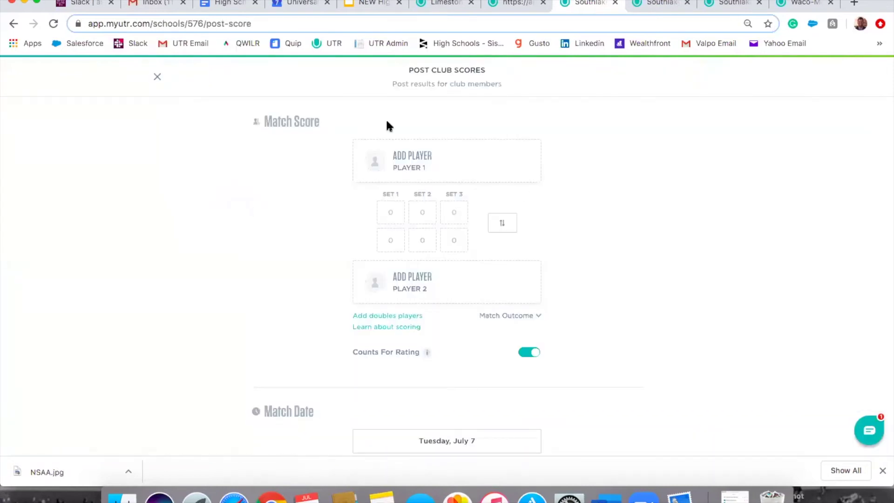
{"action": "left_click", "coordinate": [423, 170]}
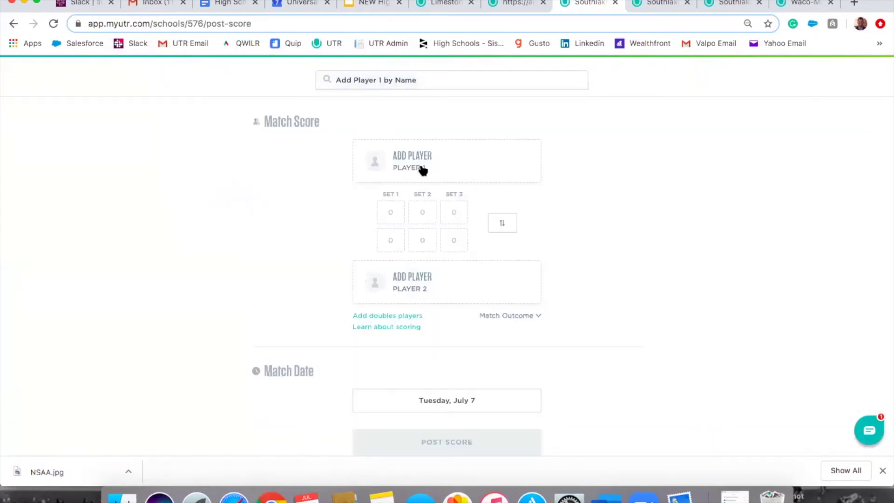
{"action": "type", "text": "jona"}
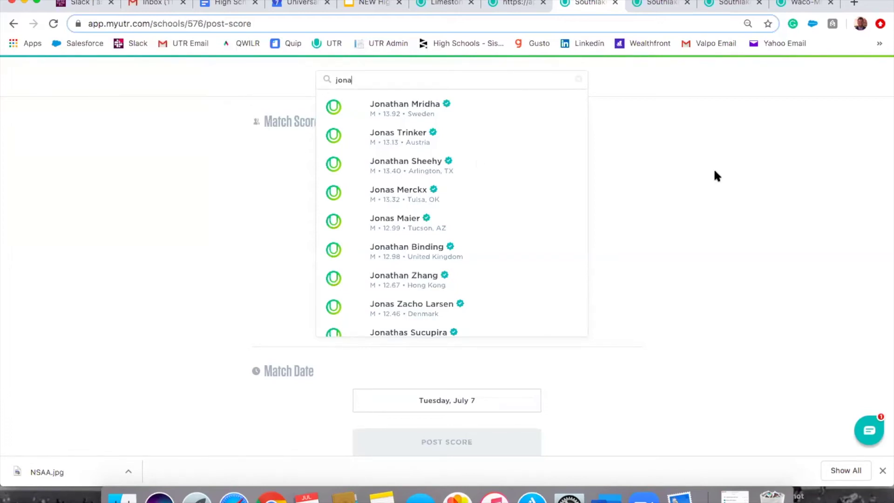
{"action": "key", "text": "BackSpace"}
{"action": "key", "text": "BackSpace"}
{"action": "key", "text": "BackSpace"}
{"action": "key", "text": "BackSpace"}
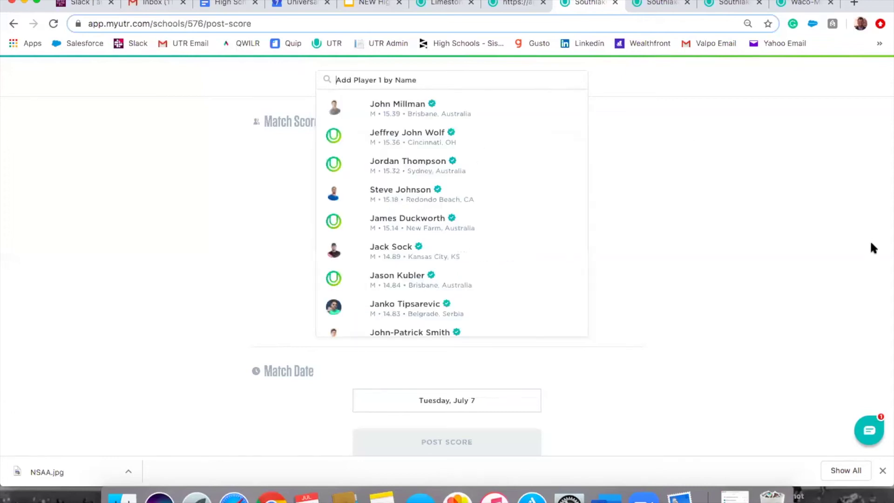
{"action": "left_click", "coordinate": [733, 238]}
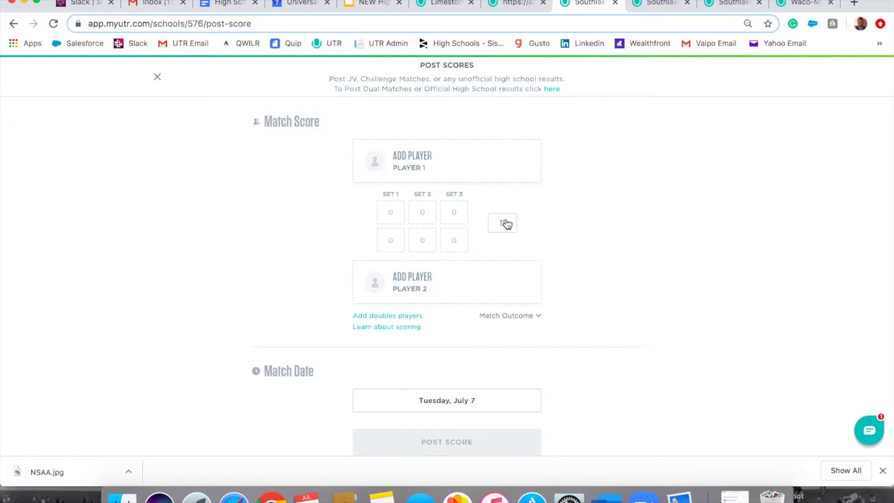
Select the 14.84-rated player from Brisbane as Player 1 and the 12.67-rated player from Hong Kong as Player 2
{"action": "left_click", "coordinate": [459, 168]}
{"action": "type", "text": "j"}
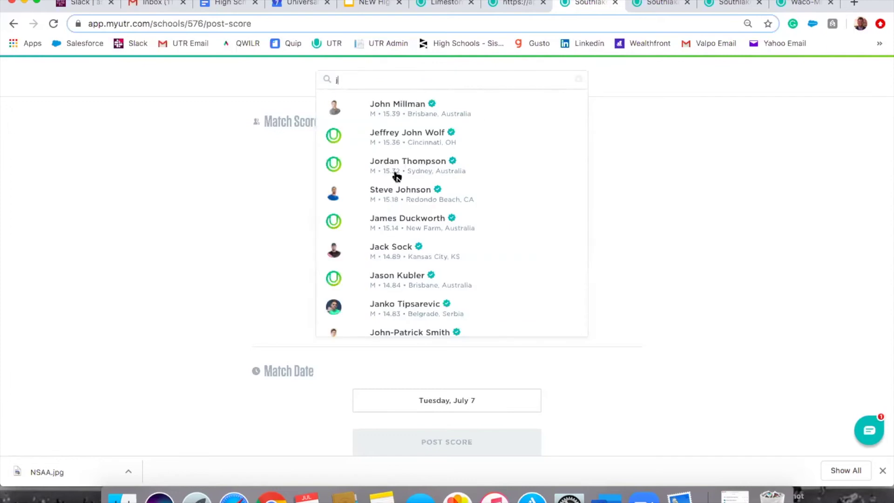
{"action": "left_click", "coordinate": [395, 279]}
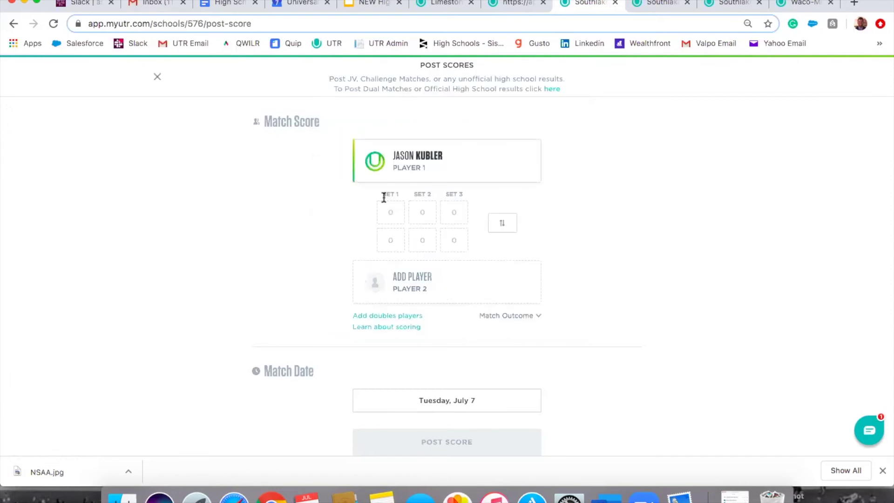
{"action": "left_click", "coordinate": [408, 287]}
{"action": "type", "text": "jonathan"}
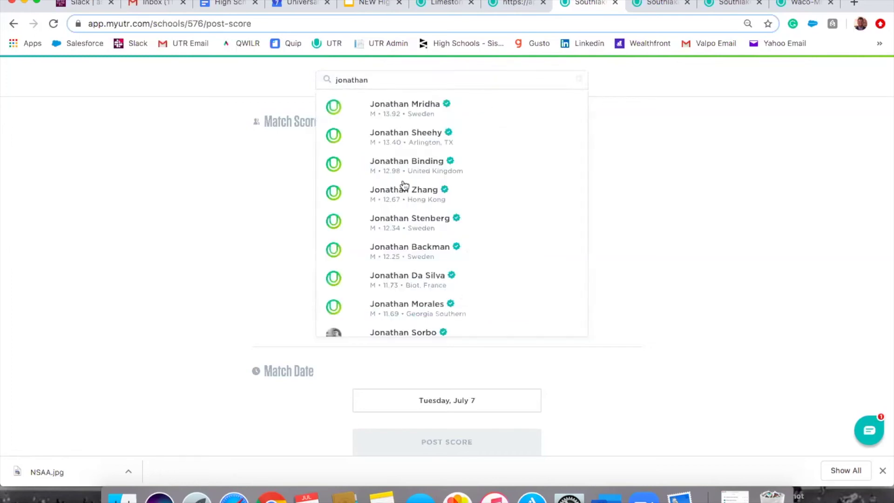
{"action": "left_click", "coordinate": [403, 195]}
Enter set scores of 6-4, 4-6 and 1-0 for Player 1 and close the form without posting
{"action": "left_click", "coordinate": [394, 214]}
{"action": "type", "text": "6"}
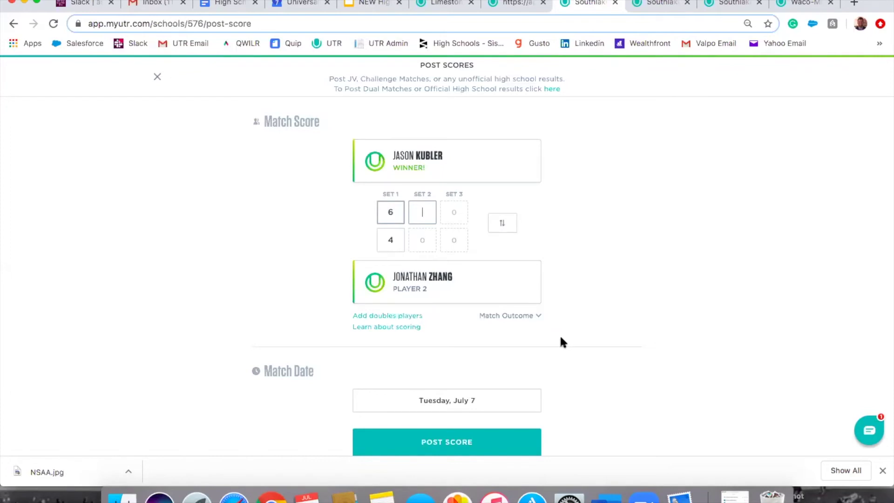
{"action": "type", "text": "446"}
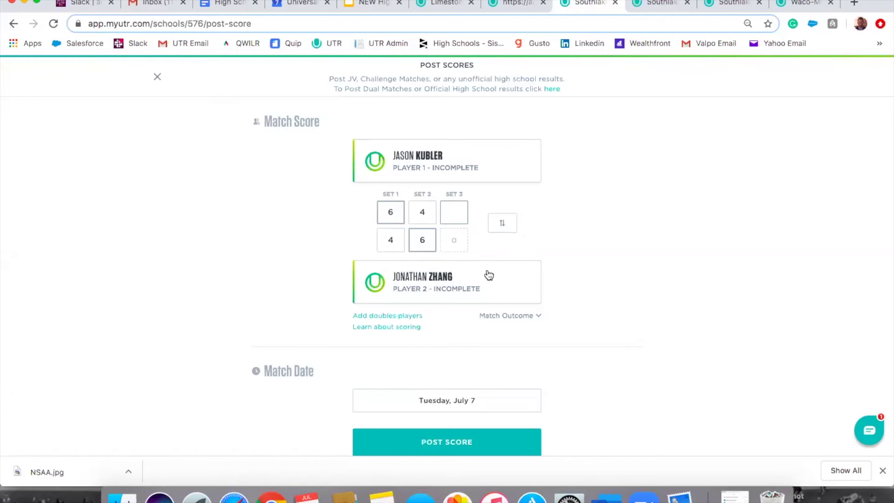
{"action": "type", "text": "10"}
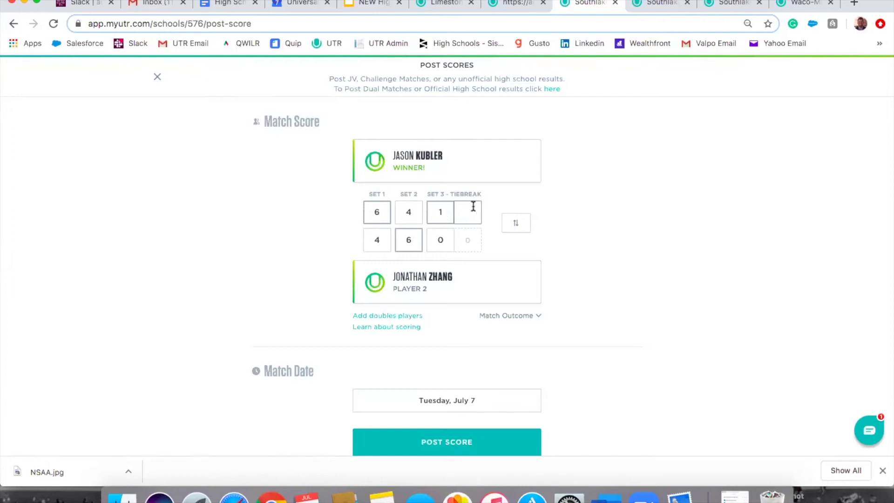
{"action": "left_click", "coordinate": [679, 284]}
{"action": "scroll", "coordinate": [679, 284], "scroll_direction": "down", "scroll_amount": 2}
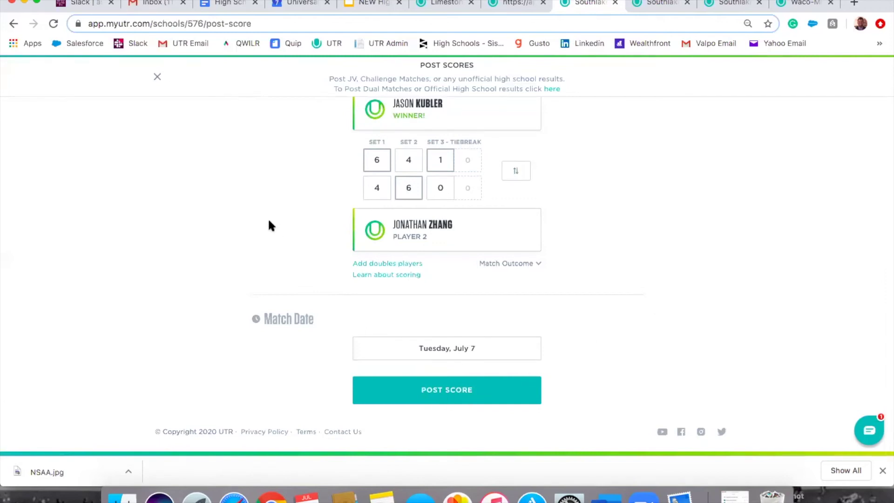
{"action": "left_click", "coordinate": [158, 77]}
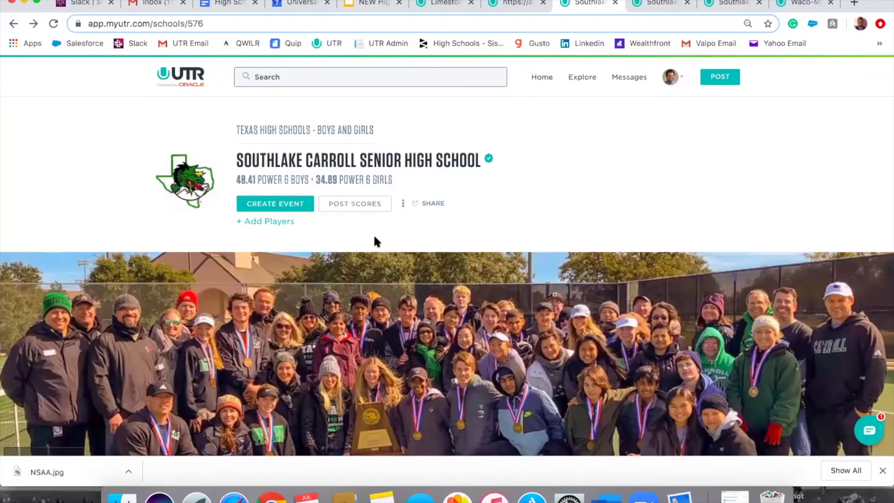
Start a new event for Southlake Carroll as an Official high school event of type Dual Match
{"action": "left_click", "coordinate": [281, 203]}
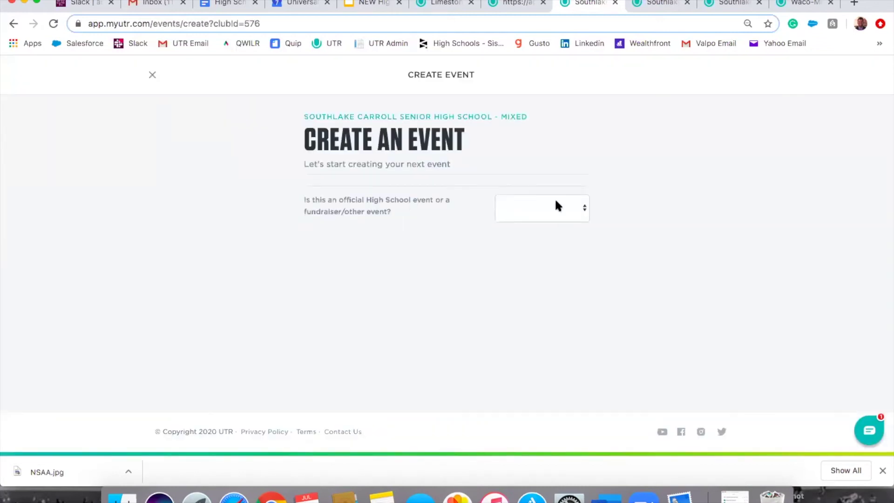
{"action": "left_click", "coordinate": [526, 205]}
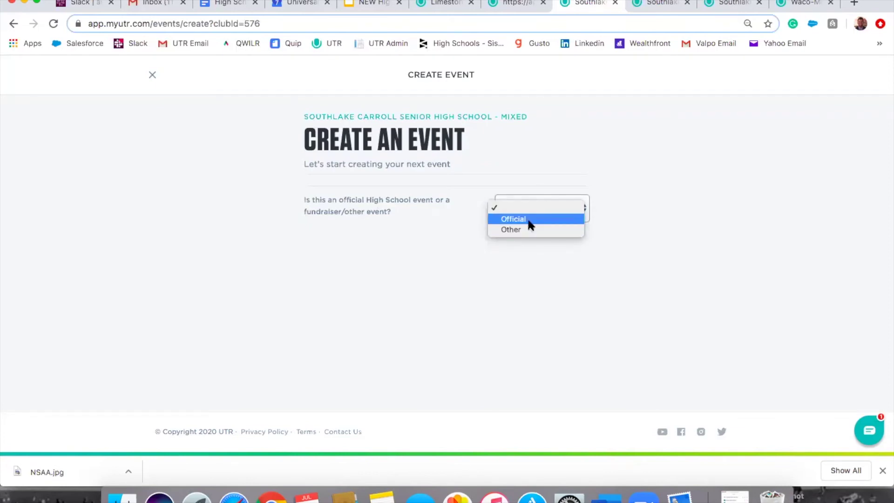
{"action": "left_click", "coordinate": [530, 219]}
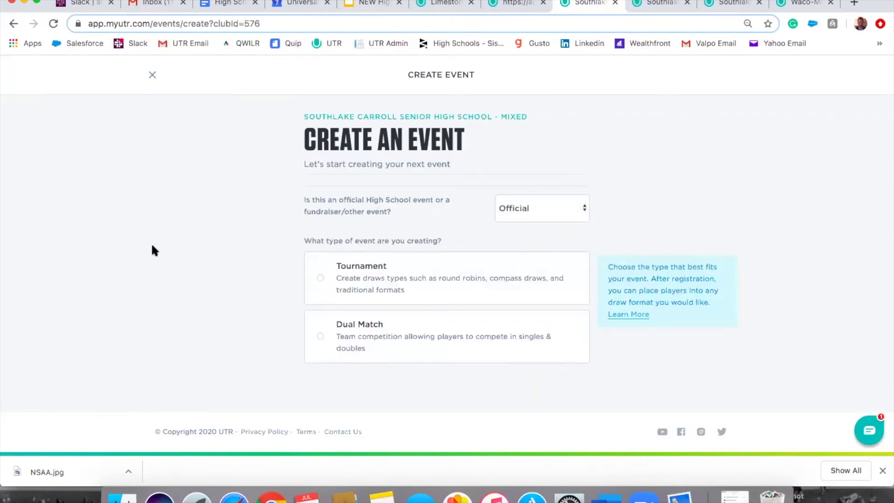
{"action": "left_click", "coordinate": [438, 347]}
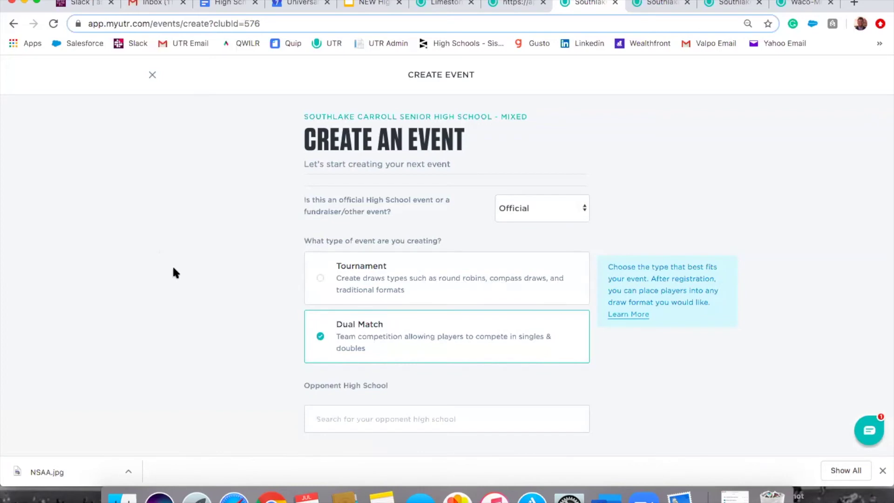
Set Waco-Midway High School as the dual match opponent and review the event's date, time and location settings
{"action": "scroll", "coordinate": [173, 268], "scroll_direction": "down", "scroll_amount": 5}
{"action": "left_click", "coordinate": [419, 308]}
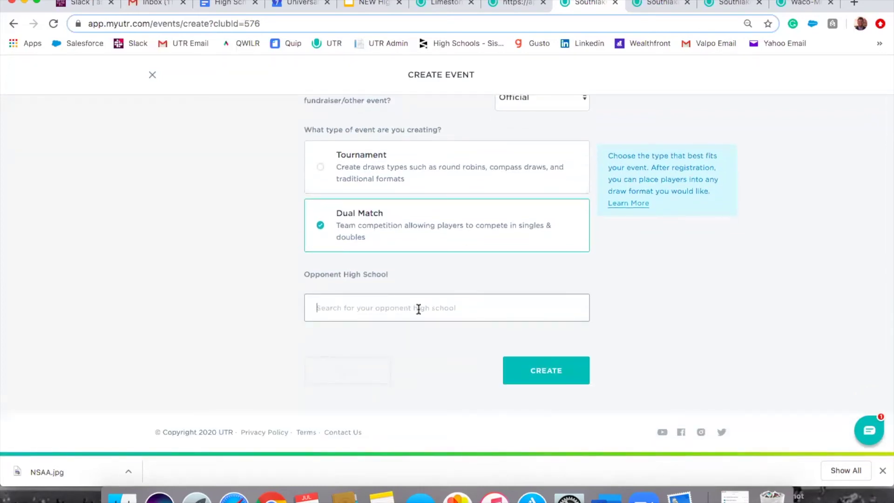
{"action": "type", "text": "waco"}
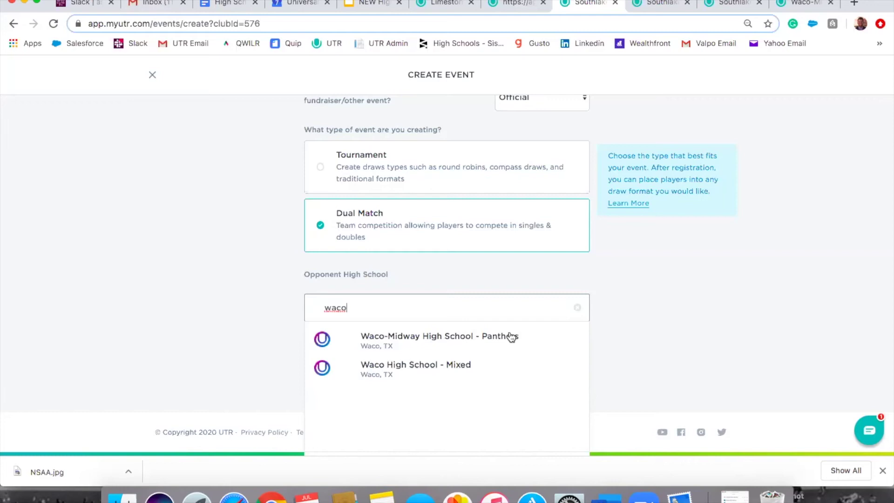
{"action": "left_click", "coordinate": [511, 336]}
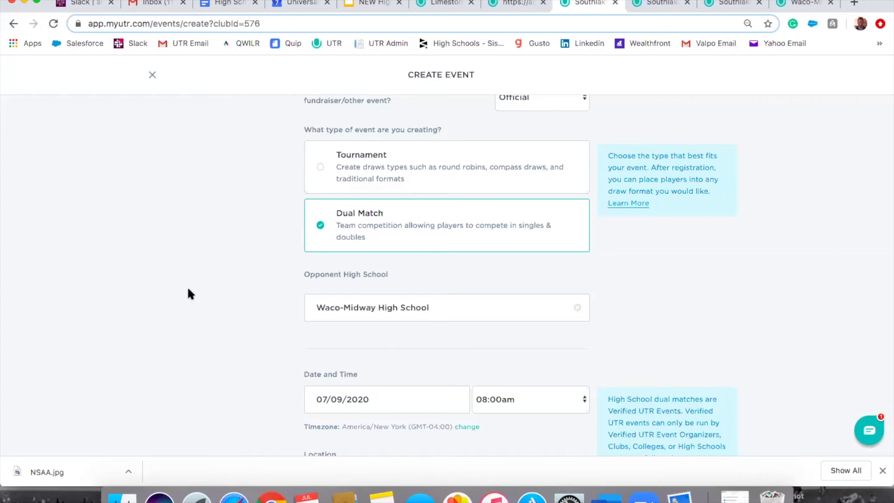
{"action": "scroll", "coordinate": [188, 290], "scroll_direction": "down", "scroll_amount": 4}
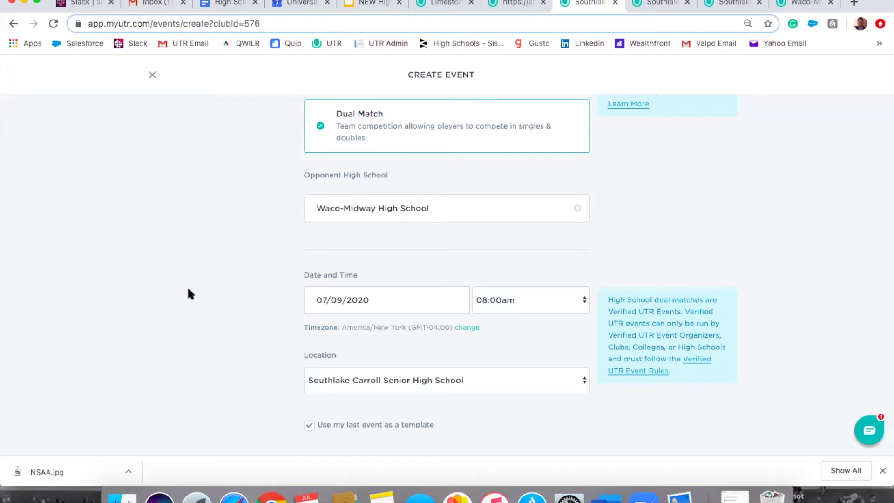
{"action": "scroll", "coordinate": [188, 289], "scroll_direction": "down", "scroll_amount": 3}
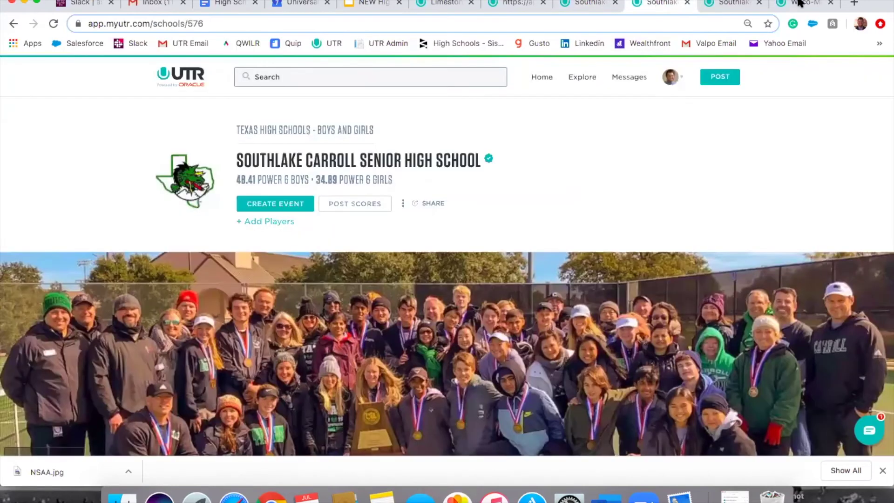
In the draft Waco-Midway match, assign the 8.88-rated Waco-Midway player and the 10.08-rated Southlake Carroll player to Boys Singles match 1
{"action": "scroll", "coordinate": [564, 222], "scroll_direction": "down", "scroll_amount": 1}
{"action": "scroll", "coordinate": [564, 222], "scroll_direction": "up", "scroll_amount": 1}
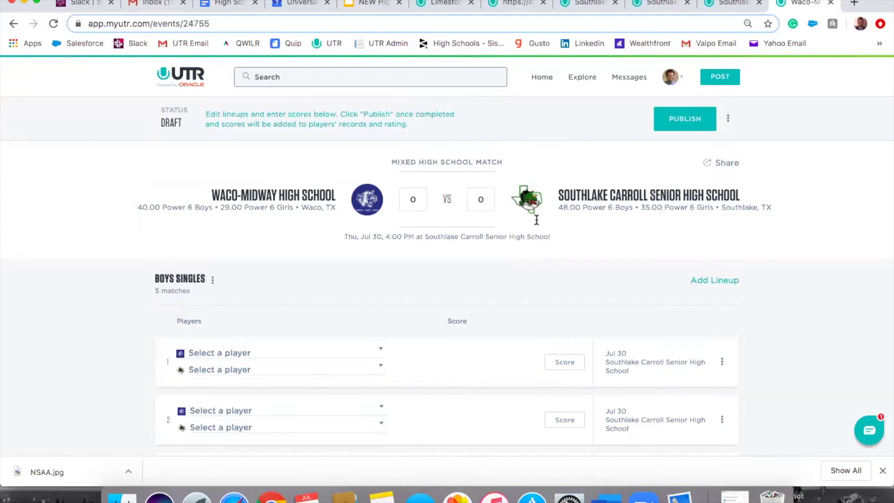
{"action": "scroll", "coordinate": [423, 235], "scroll_direction": "down", "scroll_amount": 1}
{"action": "scroll", "coordinate": [423, 235], "scroll_direction": "up", "scroll_amount": 1}
{"action": "scroll", "coordinate": [434, 176], "scroll_direction": "down", "scroll_amount": 5}
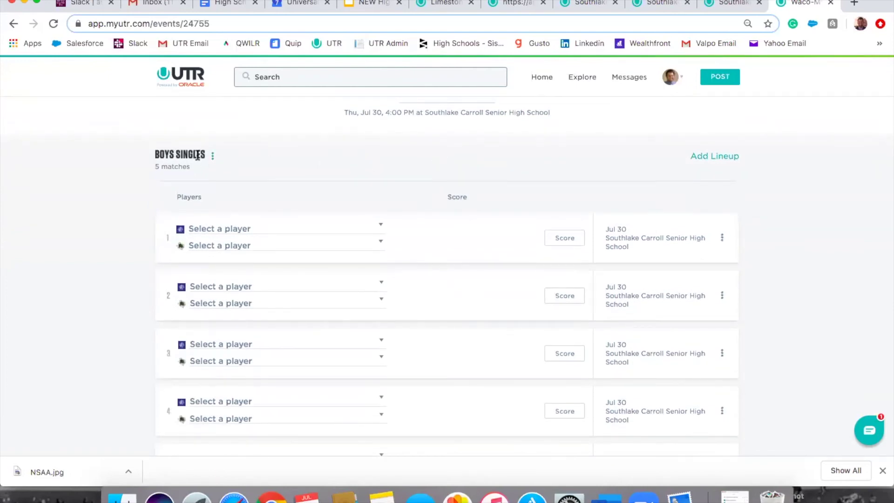
{"action": "scroll", "coordinate": [173, 169], "scroll_direction": "up", "scroll_amount": 1}
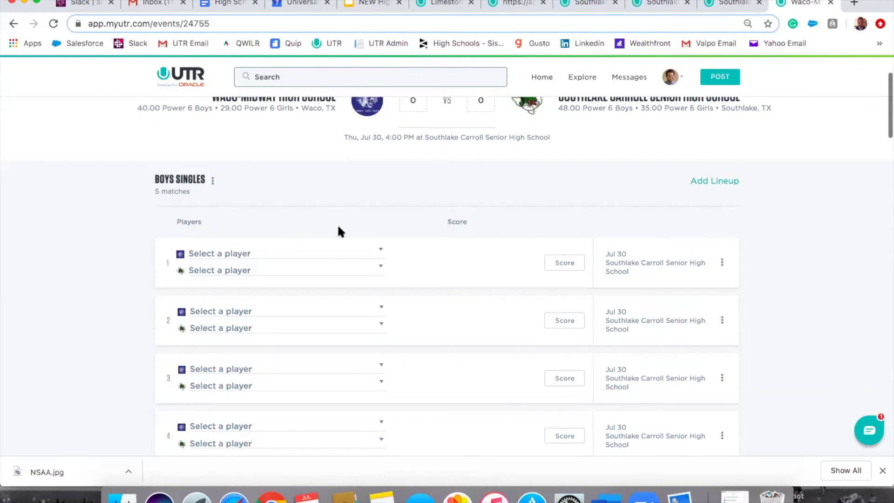
{"action": "left_click", "coordinate": [381, 254]}
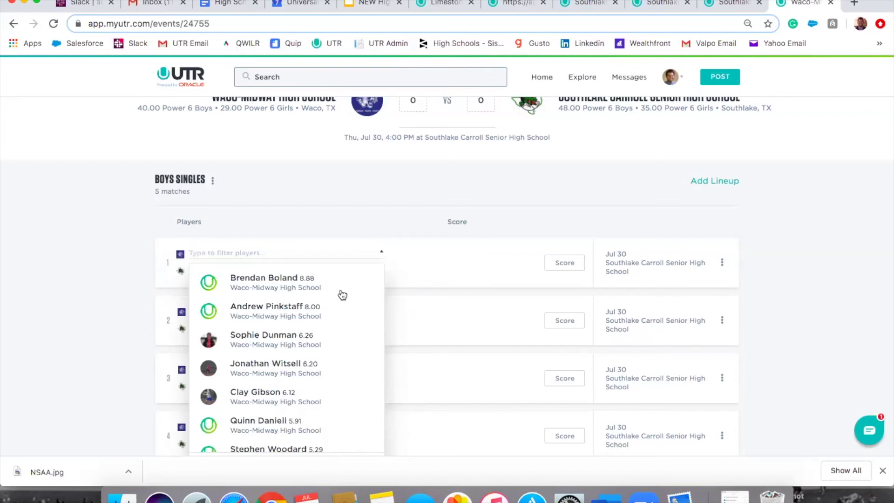
{"action": "left_click", "coordinate": [284, 281]}
{"action": "left_click", "coordinate": [380, 267]}
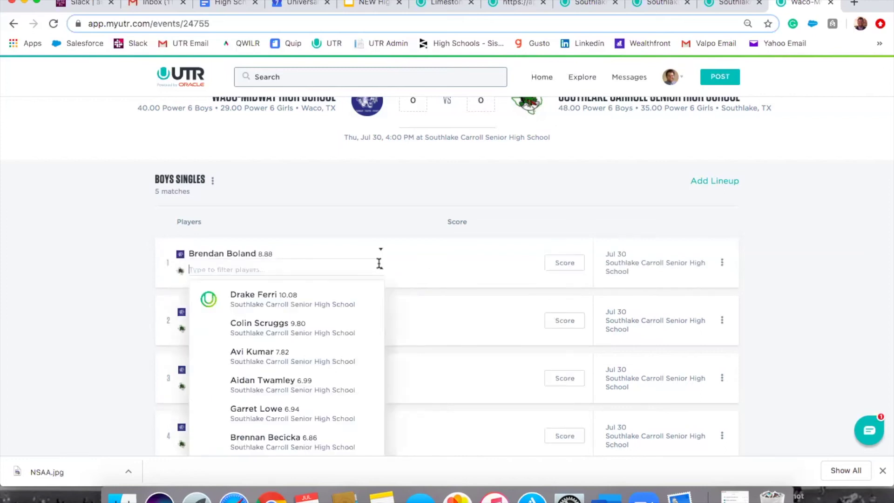
{"action": "left_click", "coordinate": [291, 306]}
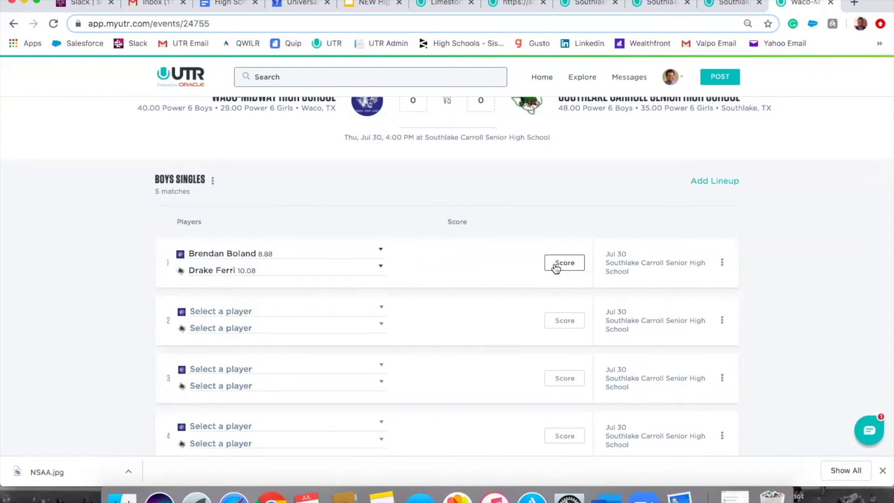
Delete the fifth and fourth matches from the Boys Singles lineup
{"action": "scroll", "coordinate": [556, 268], "scroll_direction": "down", "scroll_amount": 5}
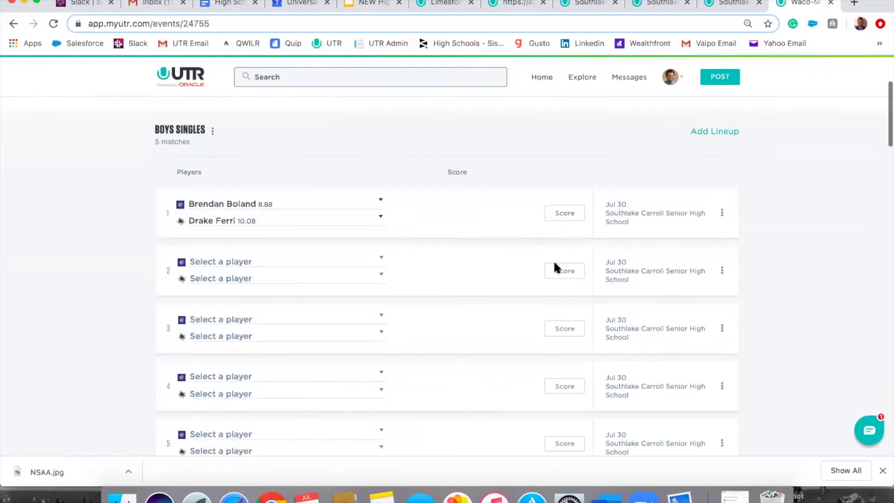
{"action": "scroll", "coordinate": [645, 279], "scroll_direction": "up", "scroll_amount": 3}
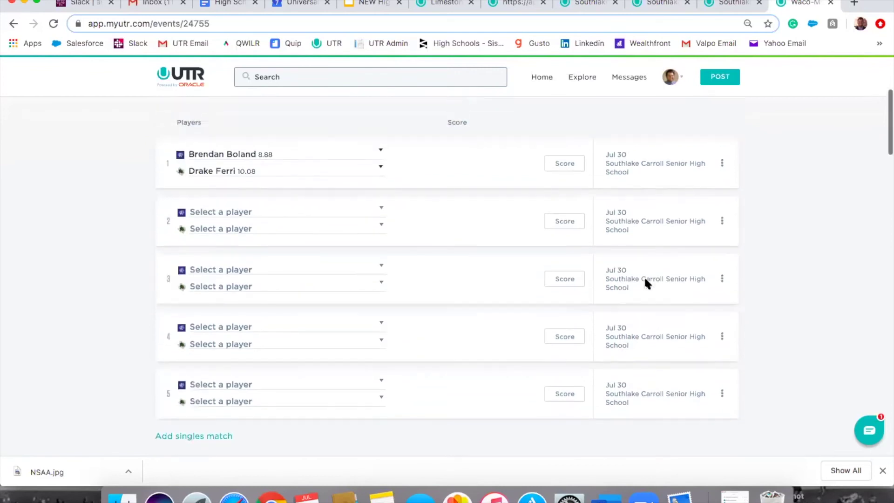
{"action": "left_click", "coordinate": [722, 419]}
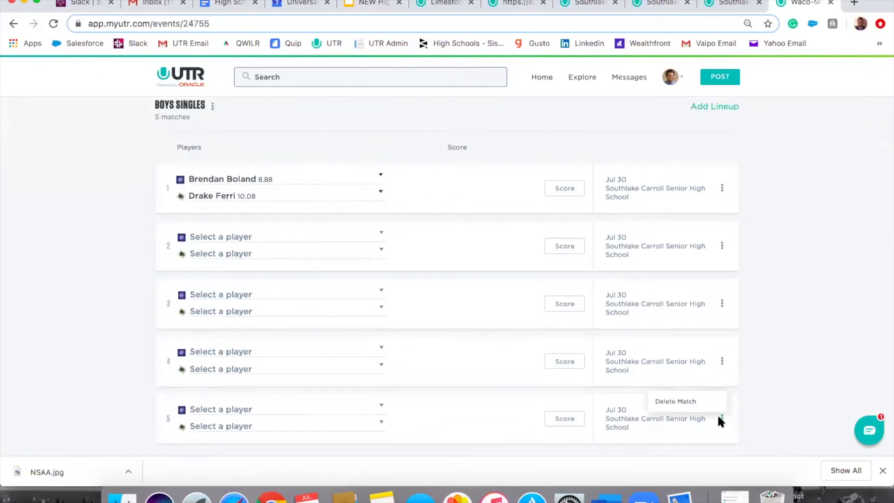
{"action": "left_click", "coordinate": [693, 403]}
{"action": "left_click", "coordinate": [722, 361]}
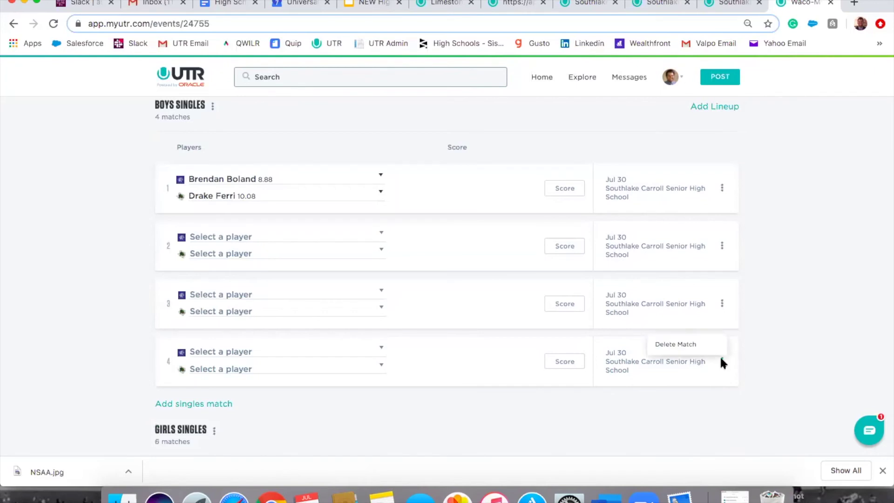
{"action": "left_click", "coordinate": [689, 344]}
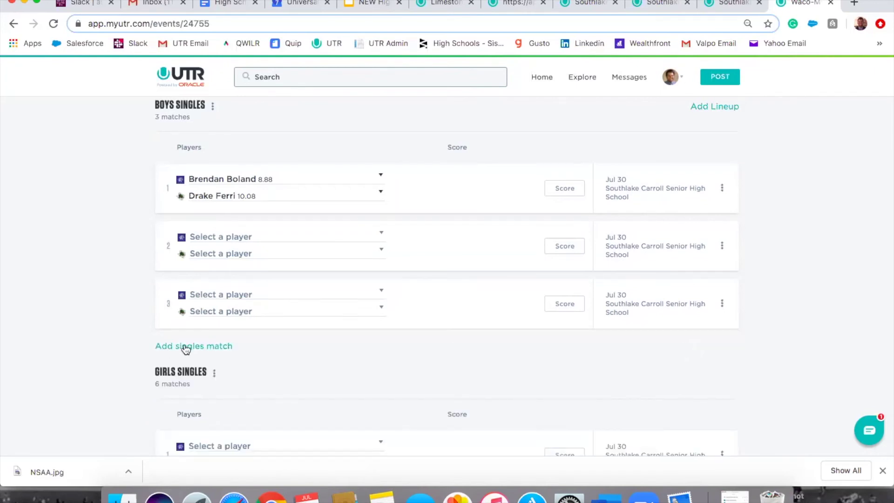
Add two singles matches to the Boys Singles lineup
{"action": "left_click", "coordinate": [183, 347]}
{"action": "scroll", "coordinate": [184, 368], "scroll_direction": "down", "scroll_amount": 1}
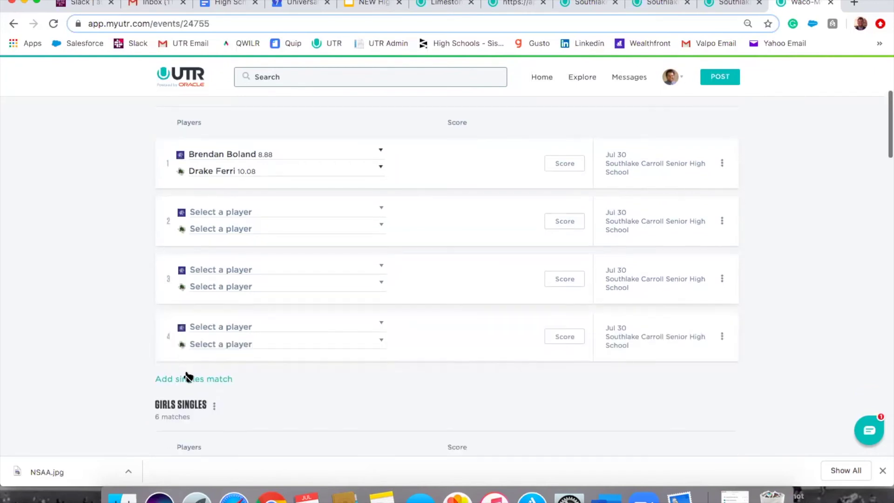
{"action": "left_click", "coordinate": [185, 379]}
Review the Girls Singles and Boys Doubles lineups, including the player slots of the first doubles match
{"action": "scroll", "coordinate": [185, 382], "scroll_direction": "down", "scroll_amount": 7}
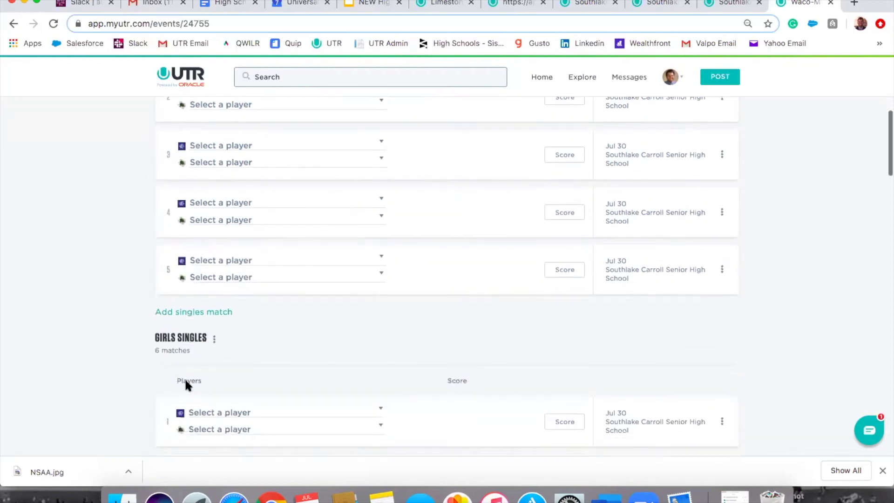
{"action": "scroll", "coordinate": [184, 378], "scroll_direction": "down", "scroll_amount": 8}
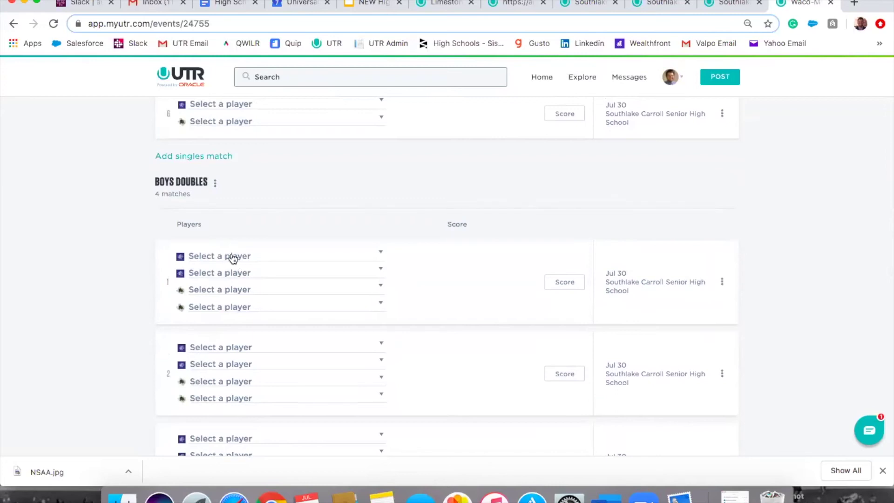
{"action": "left_click", "coordinate": [222, 256]}
{"action": "left_click", "coordinate": [119, 267]}
{"action": "scroll", "coordinate": [792, 291], "scroll_direction": "down", "scroll_amount": 1}
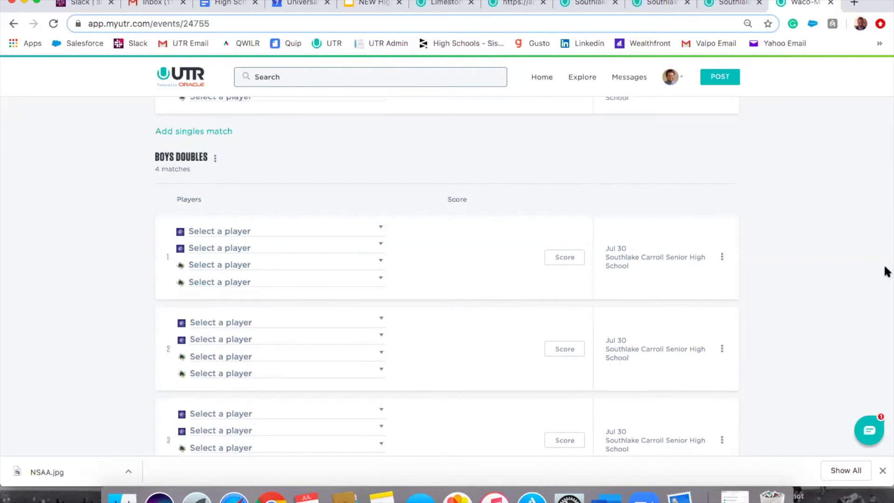
{"action": "scroll", "coordinate": [886, 272], "scroll_direction": "down", "scroll_amount": 2}
{"action": "left_click_drag", "start_coordinate": [886, 267], "coordinate": [811, 99]}
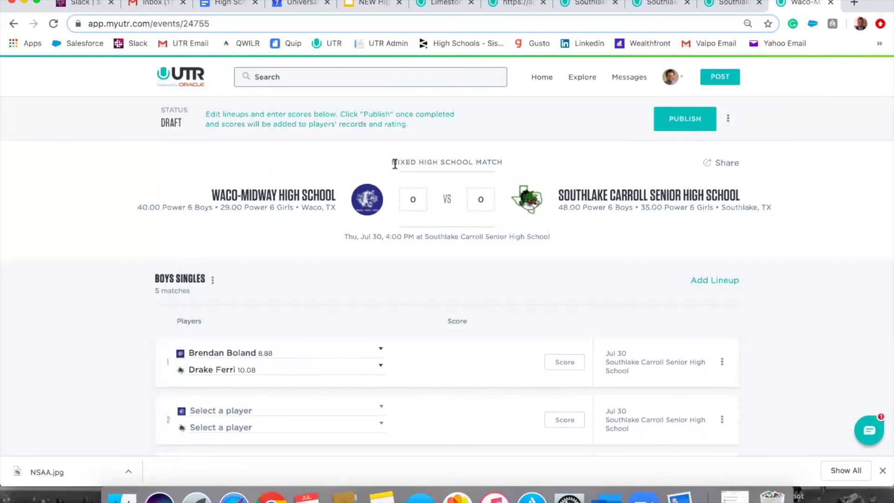
Try a team score of 4 for Waco-Midway and 3 for Southlake Carroll, and reset both to 0
{"action": "left_click", "coordinate": [416, 196]}
{"action": "type", "text": "4"}
{"action": "left_click", "coordinate": [486, 199]}
{"action": "type", "text": "3"}
{"action": "left_click_drag", "start_coordinate": [423, 199], "coordinate": [405, 199]}
{"action": "type", "text": "0"}
{"action": "double_click", "coordinate": [480, 195]}
{"action": "type", "text": "0"}
Switch to the NEW High School Tennis presentation in Google Slides and present it from the Year One Goals slide
{"action": "left_click", "coordinate": [368, 4]}
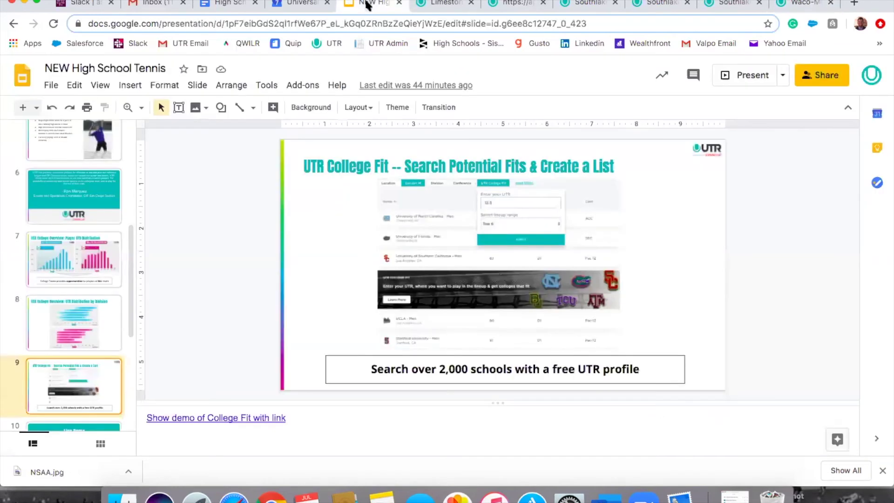
{"action": "left_click_drag", "start_coordinate": [130, 338], "coordinate": [140, 400]}
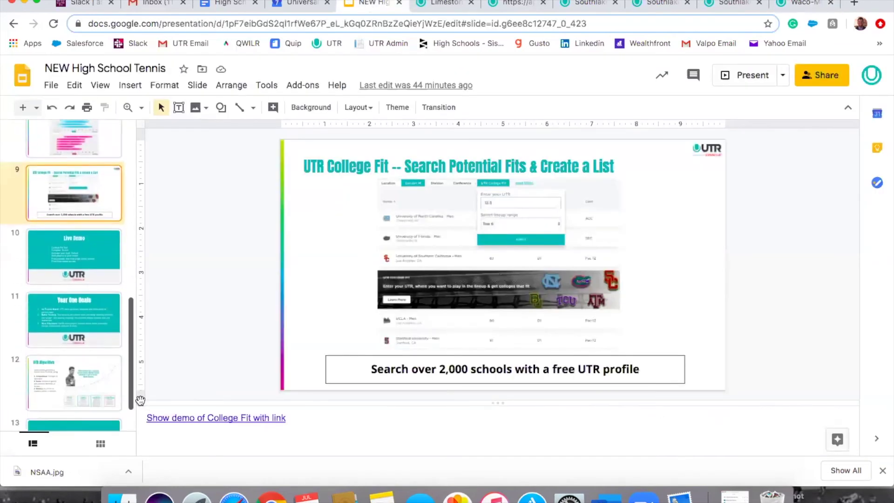
{"action": "left_click", "coordinate": [110, 332]}
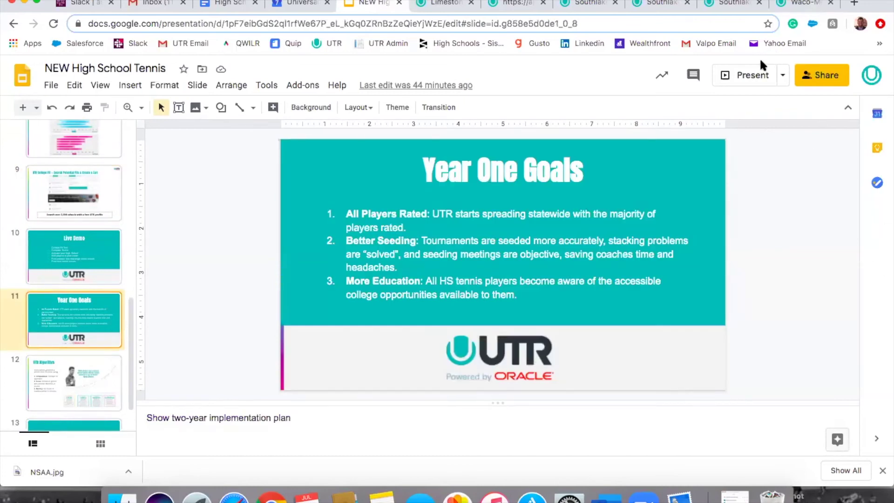
{"action": "left_click", "coordinate": [750, 72]}
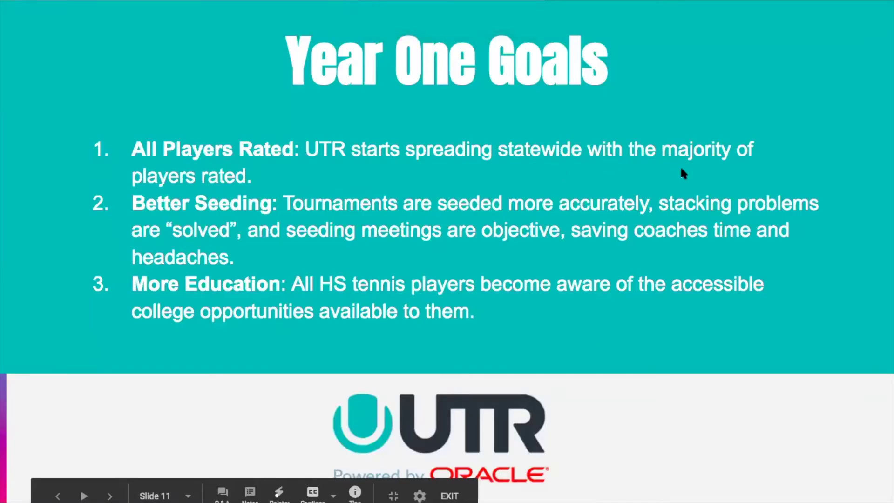
{"action": "key", "text": "Escape"}
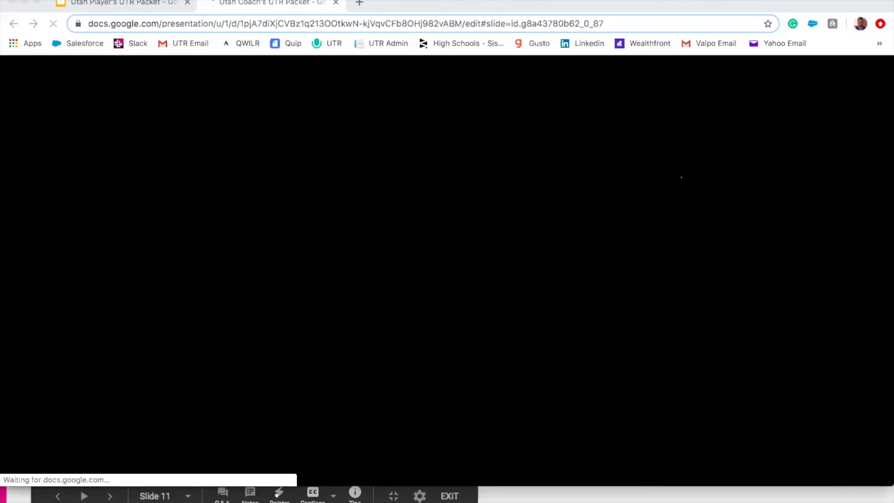